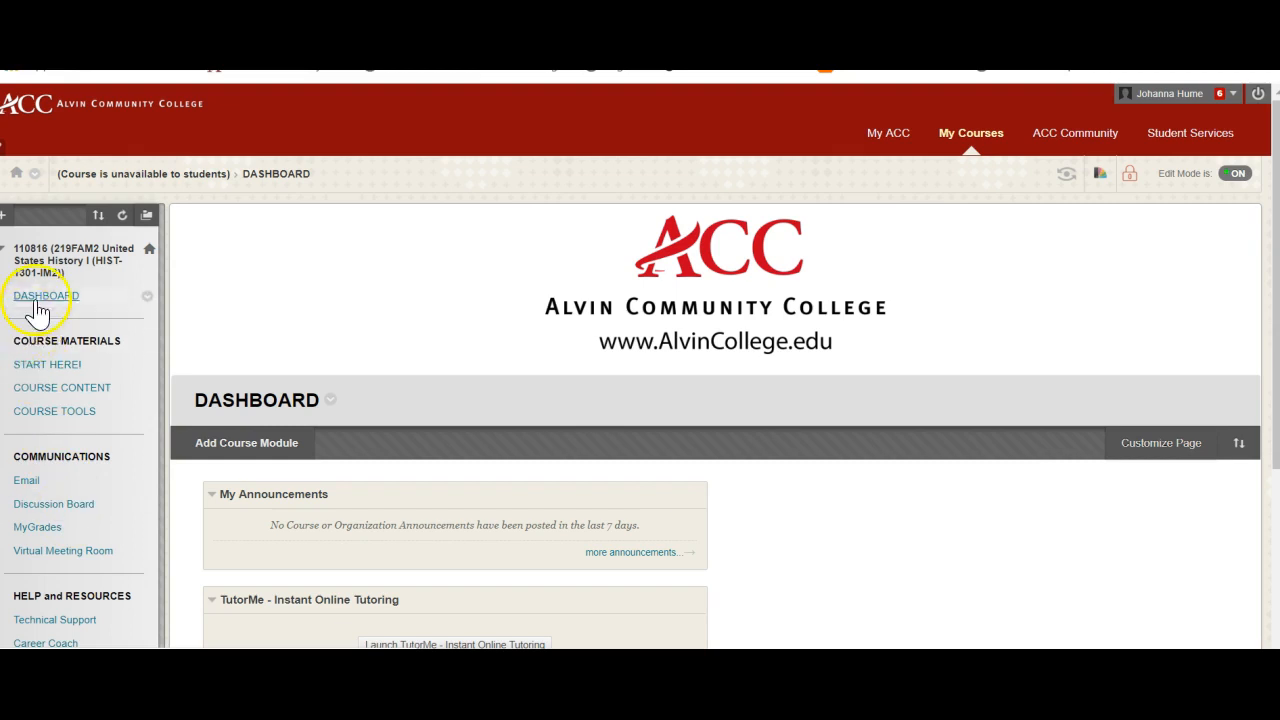
- Create a forum named "Introductions" on the course discussion board and paste the introduce-yourself prompt as its description
click(77, 516)
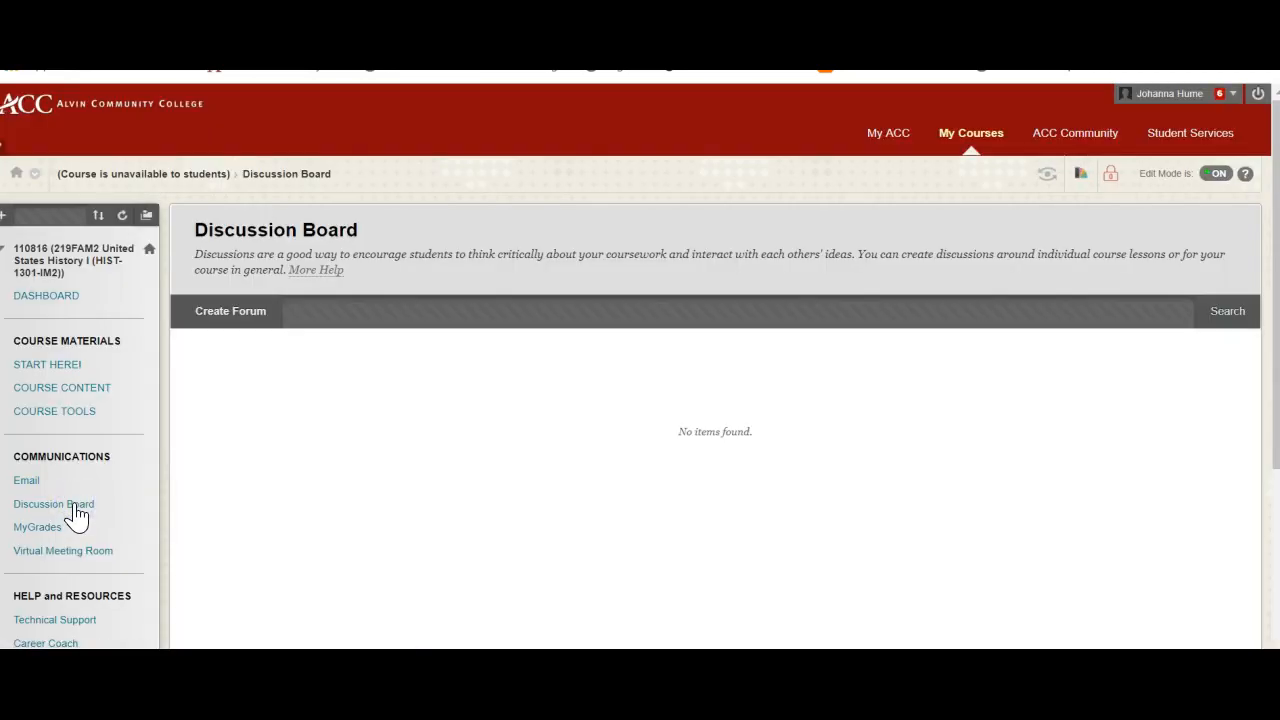
click(240, 326)
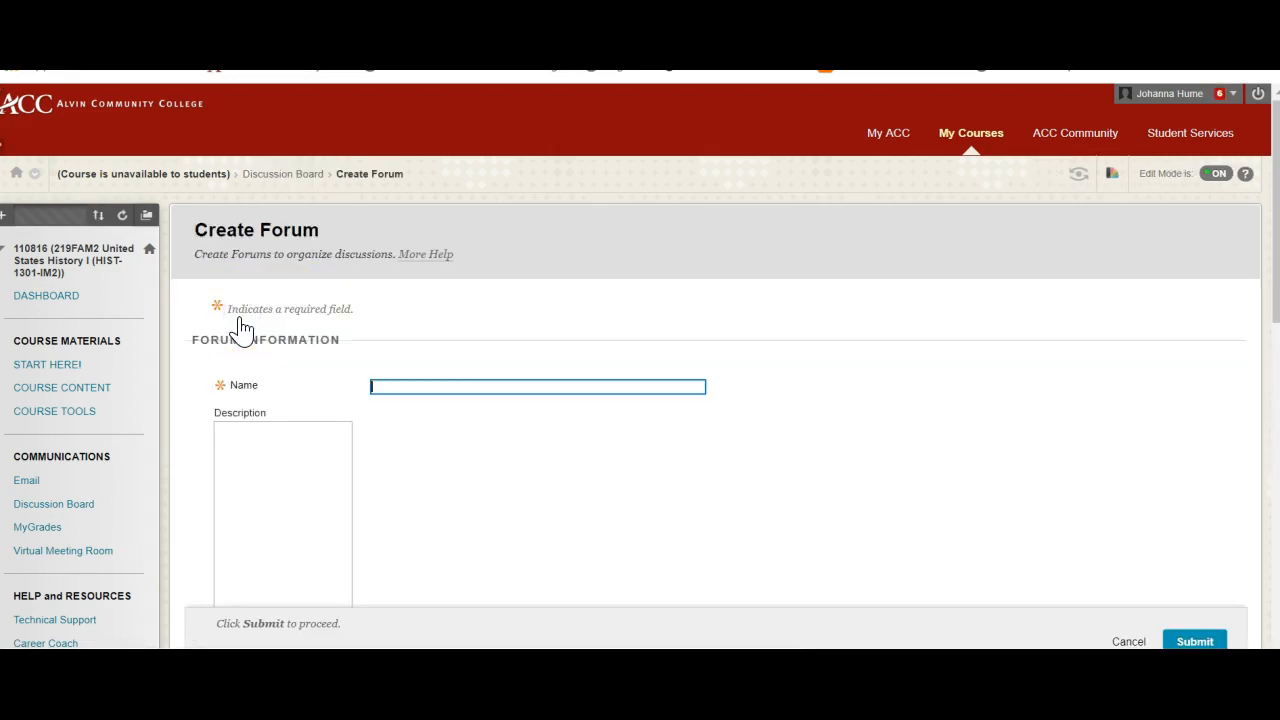
click(399, 381)
text(In)
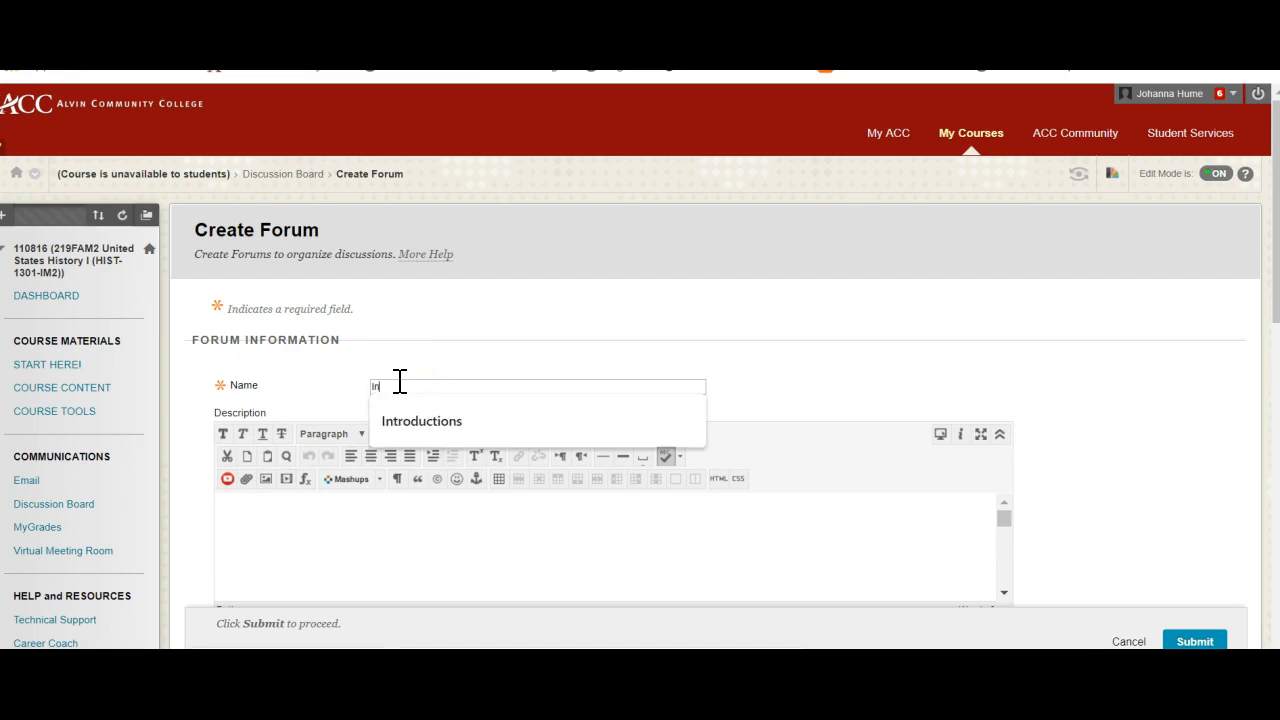
text(troductions)
click(300, 532)
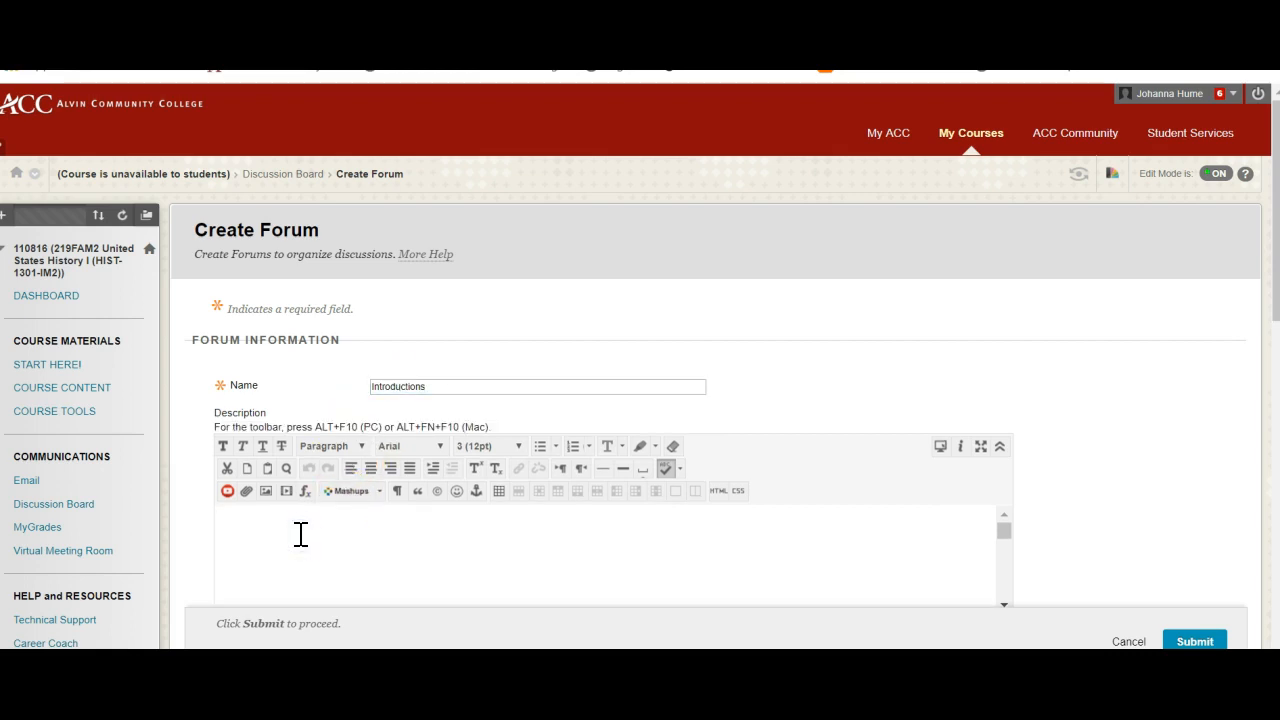
text(Introduce yourself. Please post a photo. If you're not comfy posting one of yourself, let us see your pets, your last vacation, your favorite family-friendly meme. Give us a little background information, what shows you watch or music you listen to, let us know why you're taking this class, give advice…)
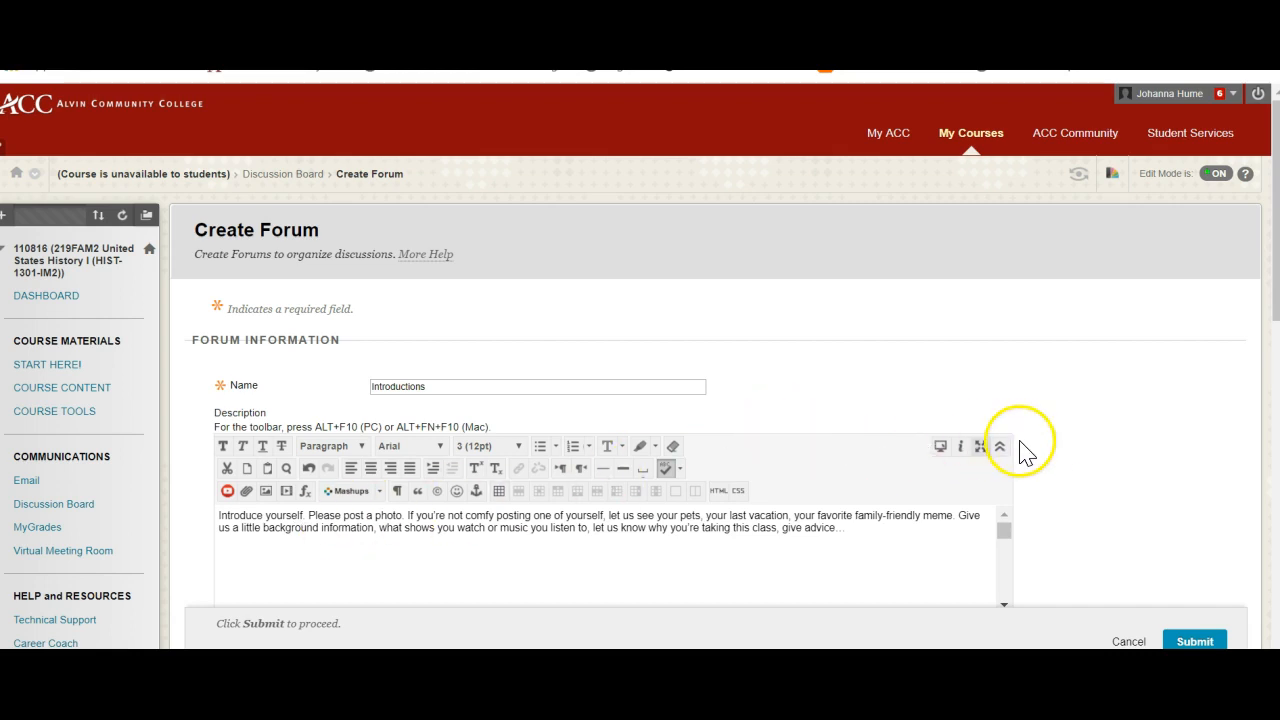
- Submit the Introductions forum with the default availability, grading, subscription and posting settings
scroll(1045, 458, down, 3)
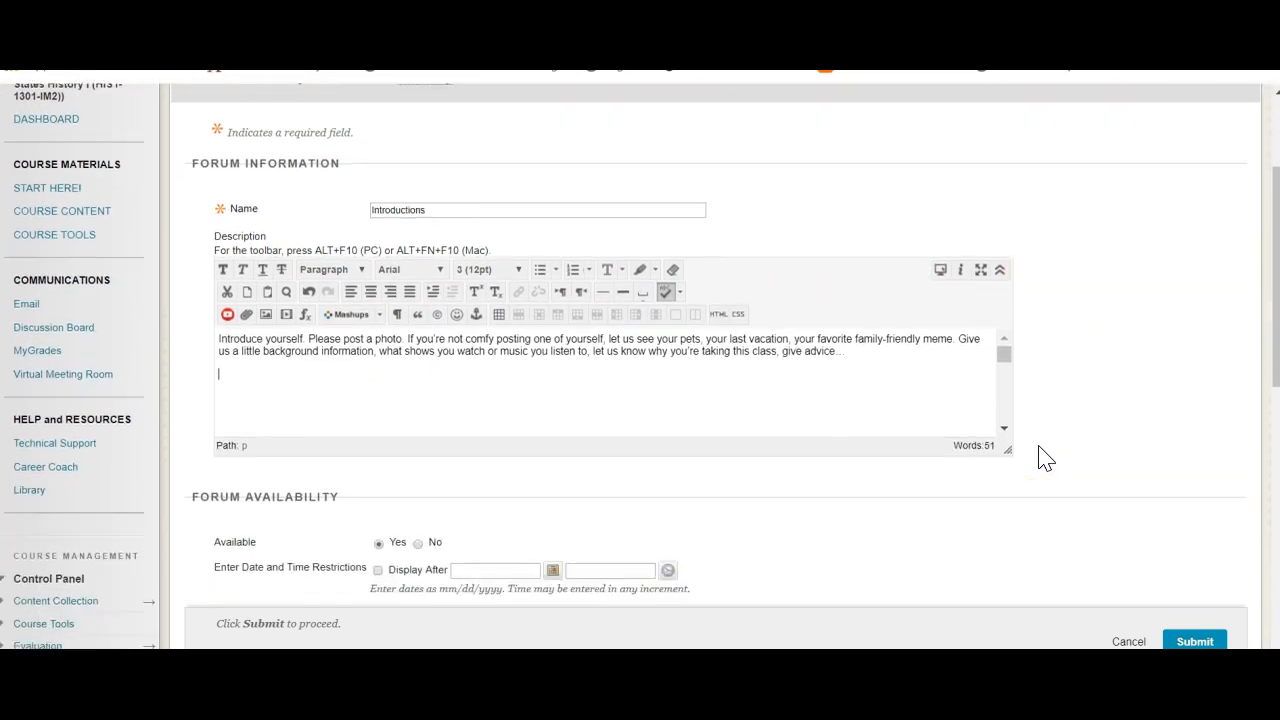
scroll(1045, 458, down, 3)
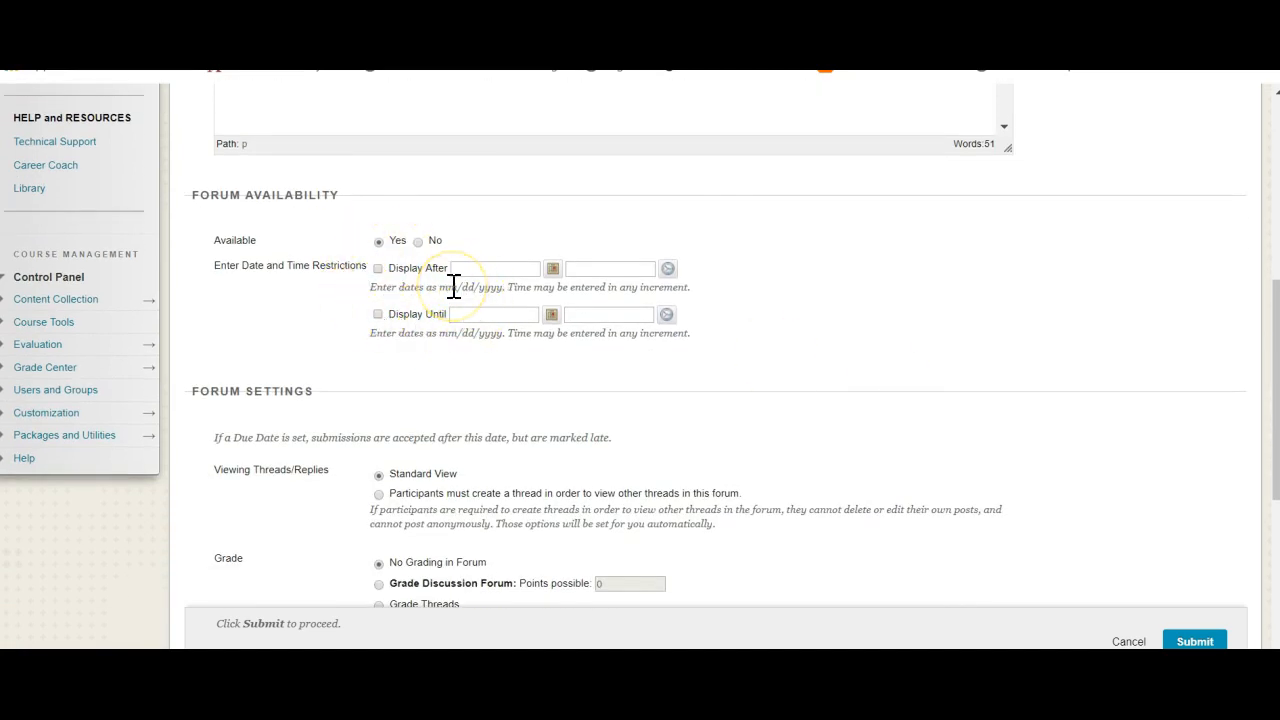
click(738, 266)
click(877, 310)
scroll(877, 318, down, 2)
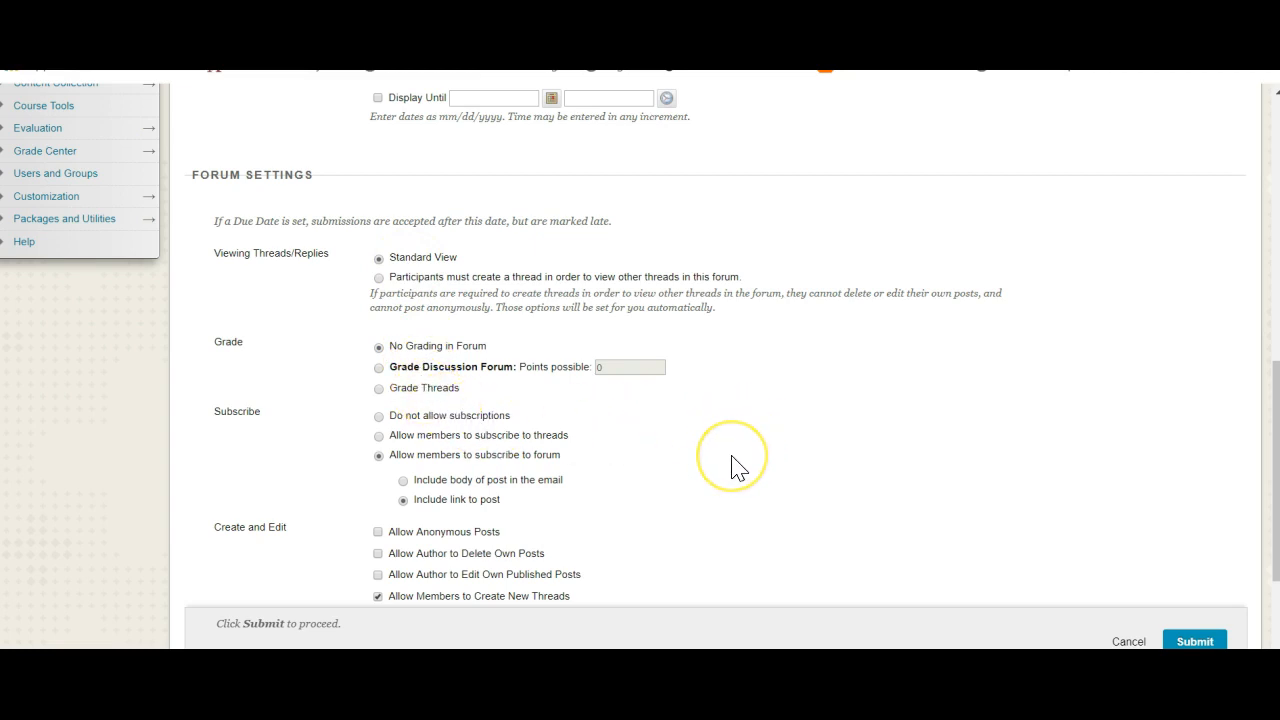
scroll(731, 466, down, 1)
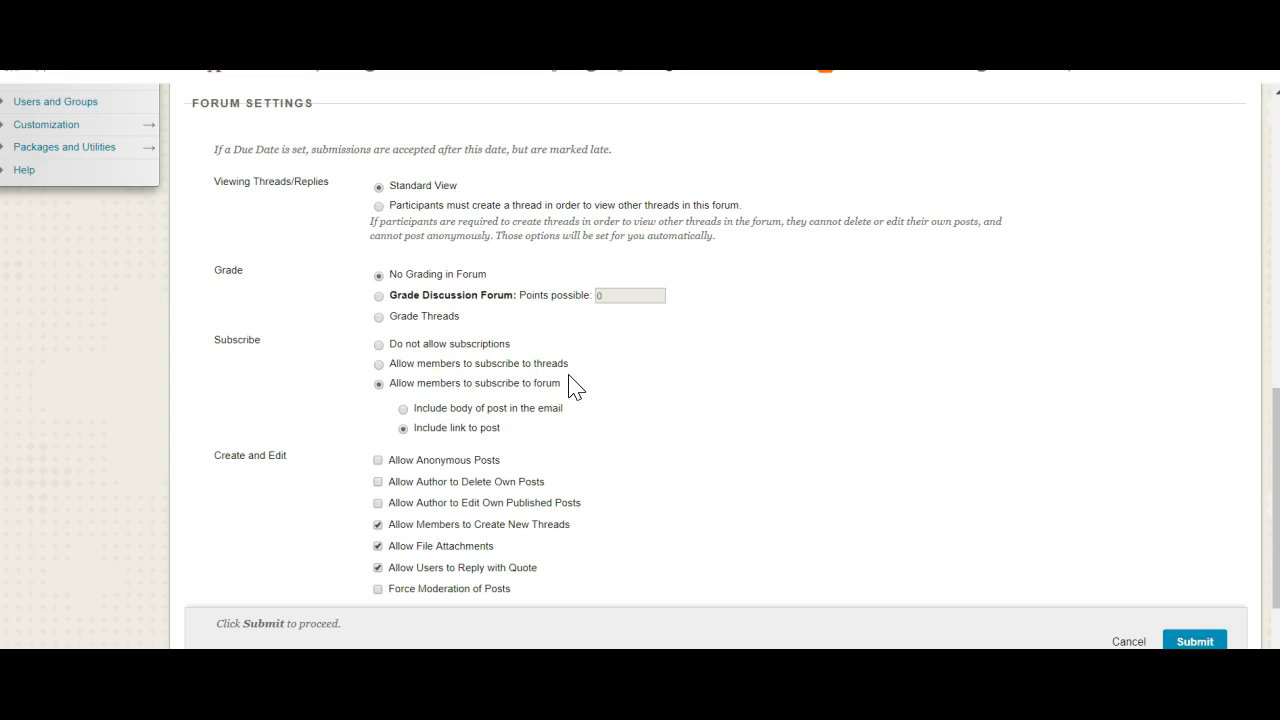
scroll(575, 388, down, 1)
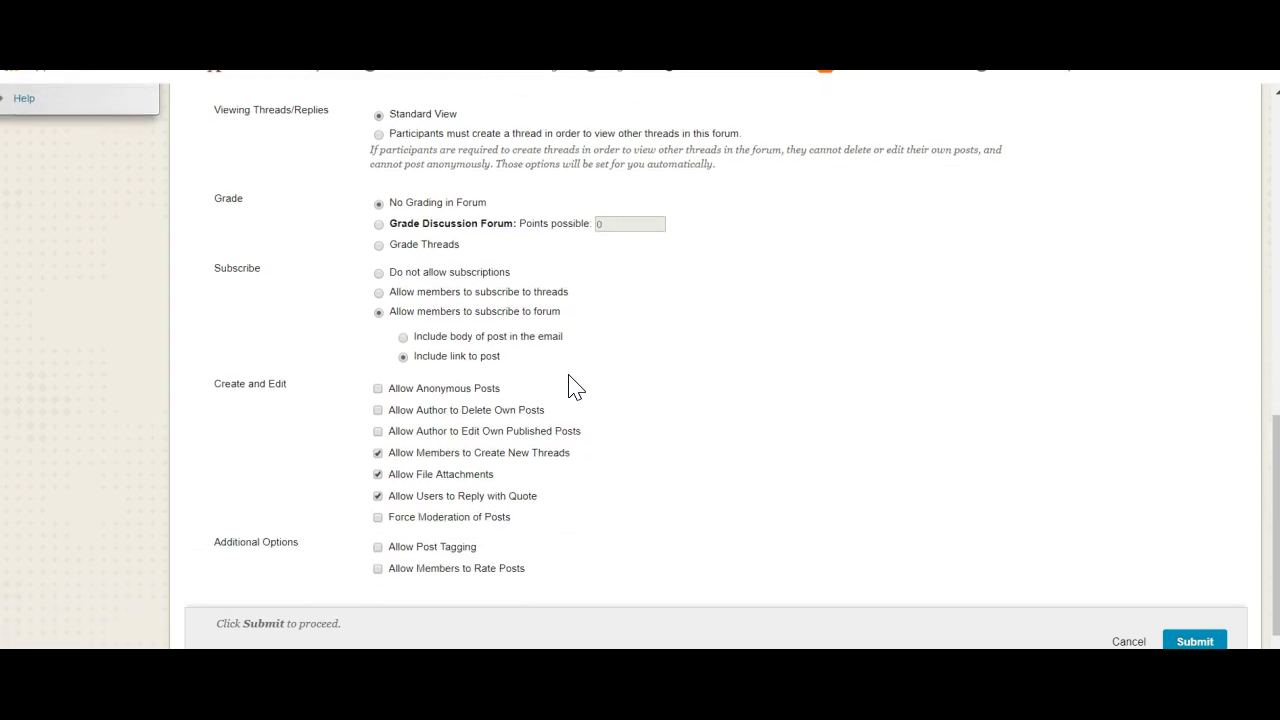
scroll(575, 388, down, 1)
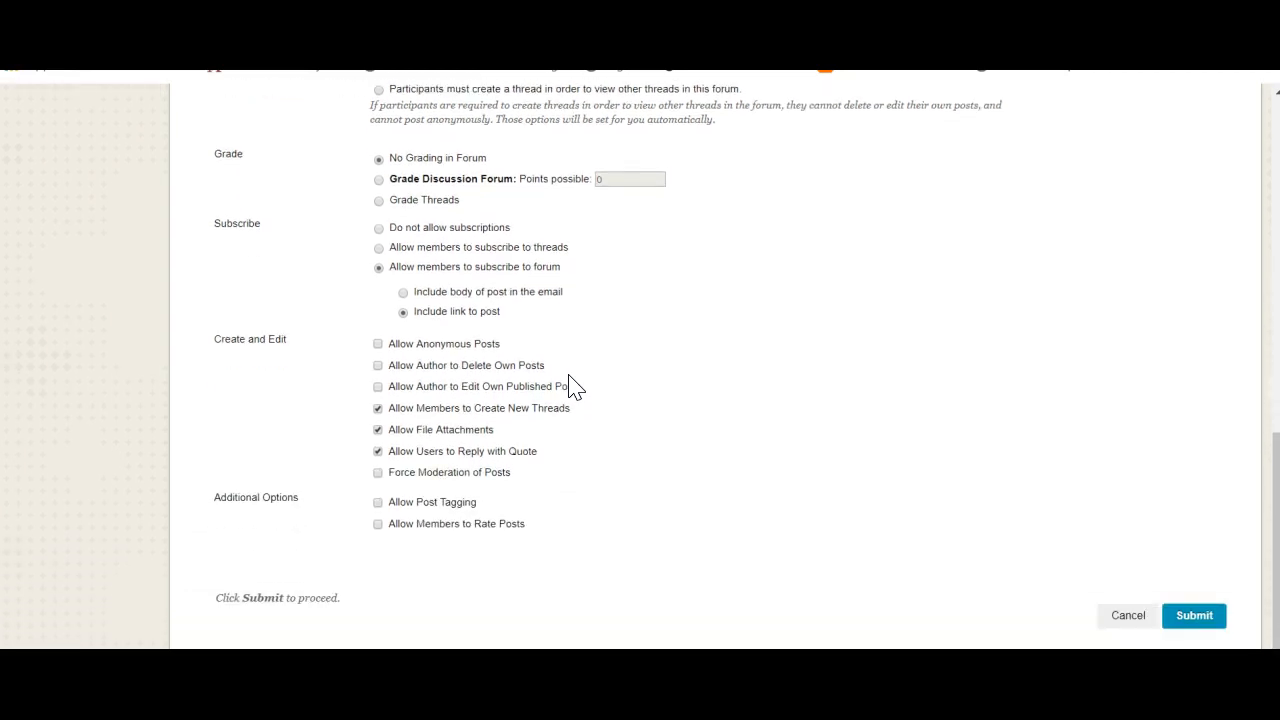
click(1196, 615)
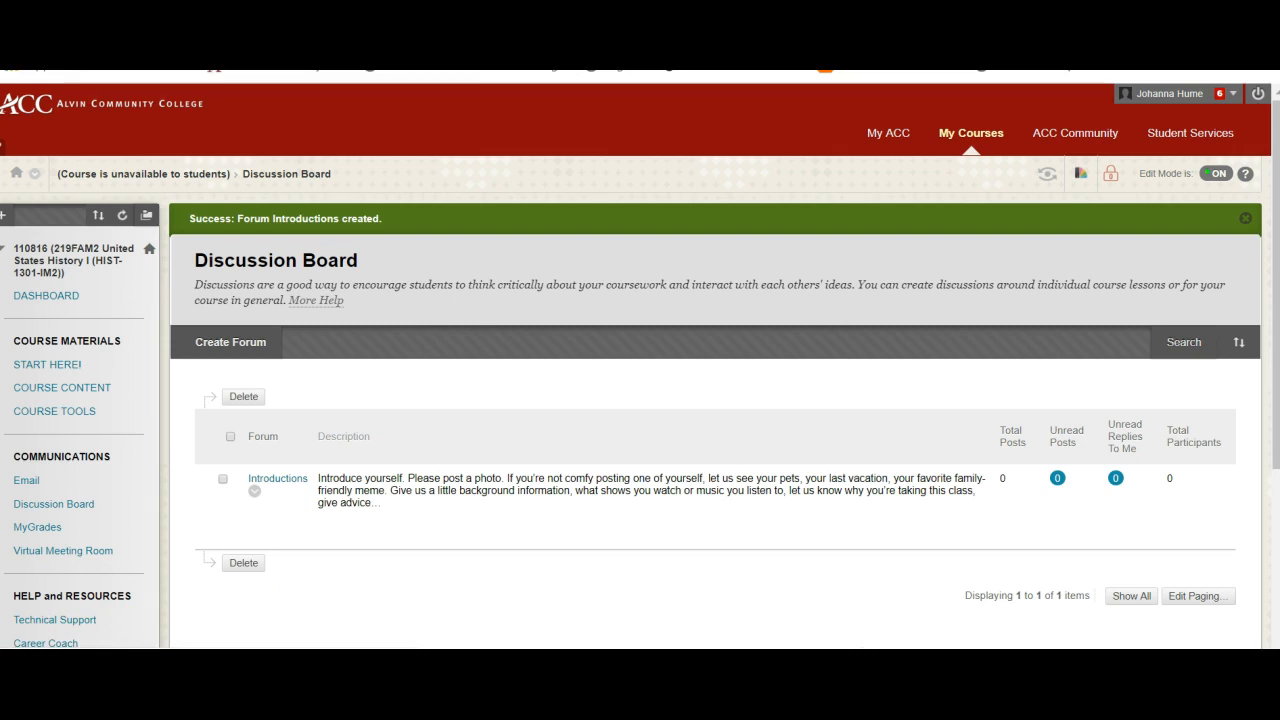
- Start a second forum named "1950s and 1960s", paste the chapter discussion instructions as its description and read them through
click(256, 347)
click(411, 383)
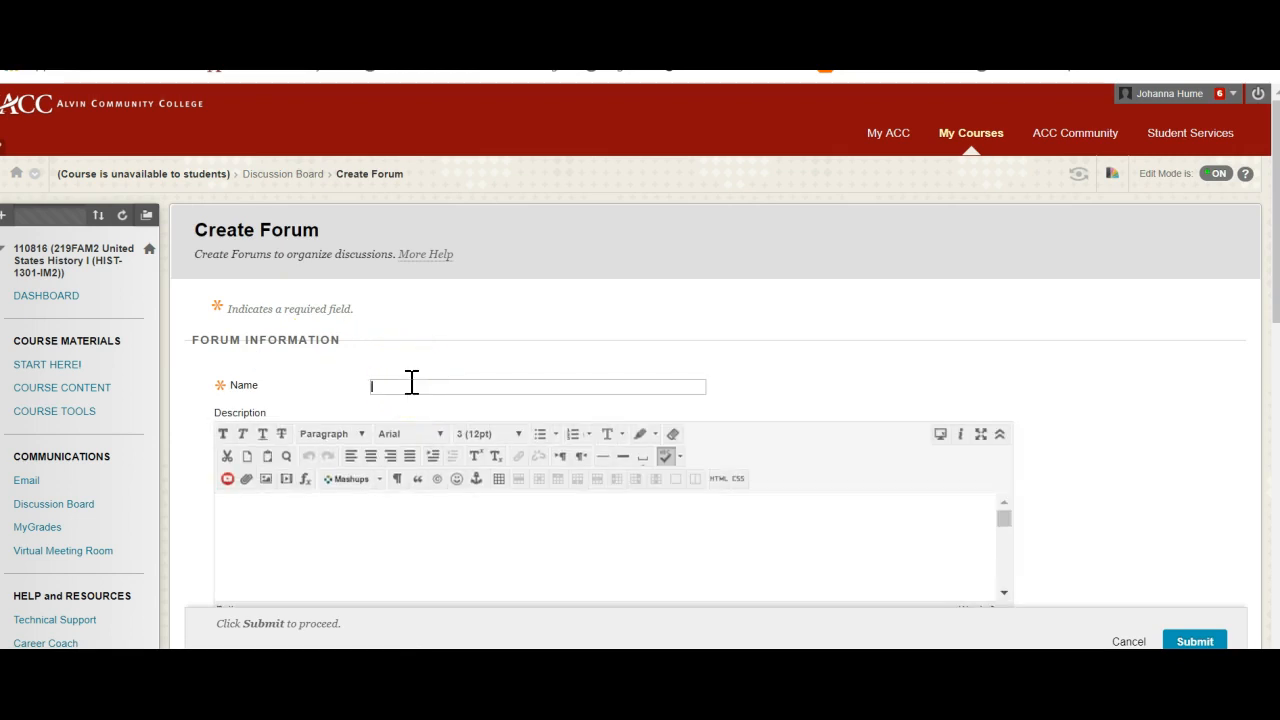
text(1950s and 1960s)
click(342, 520)
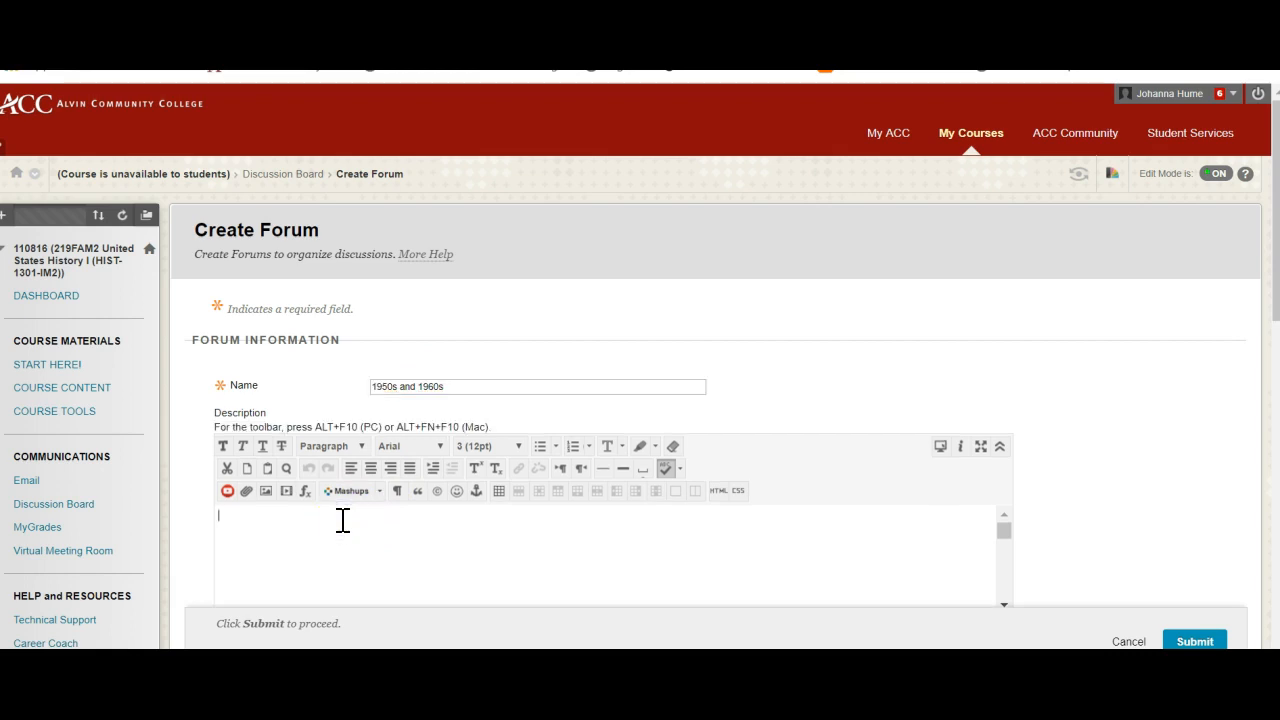
text(Prove to me that you read the chapters. Be interesting in your coverage; do not simply summarize. If your great grandmother was Rosie the Riveter, a WAC, hippie, etc., by all means talk about that. Bring in current events if they are relevant to the chapter. I want to hear YOUR VOICE. Be informal. Your audience is both me and the rest of the class.  I expect most of you will write prose. But if you want to go all-out in the creativity department and give us a poem or some rap lyrics; that's peachy too. Want to include graphics, pics, something I haven't thought off? Great.)
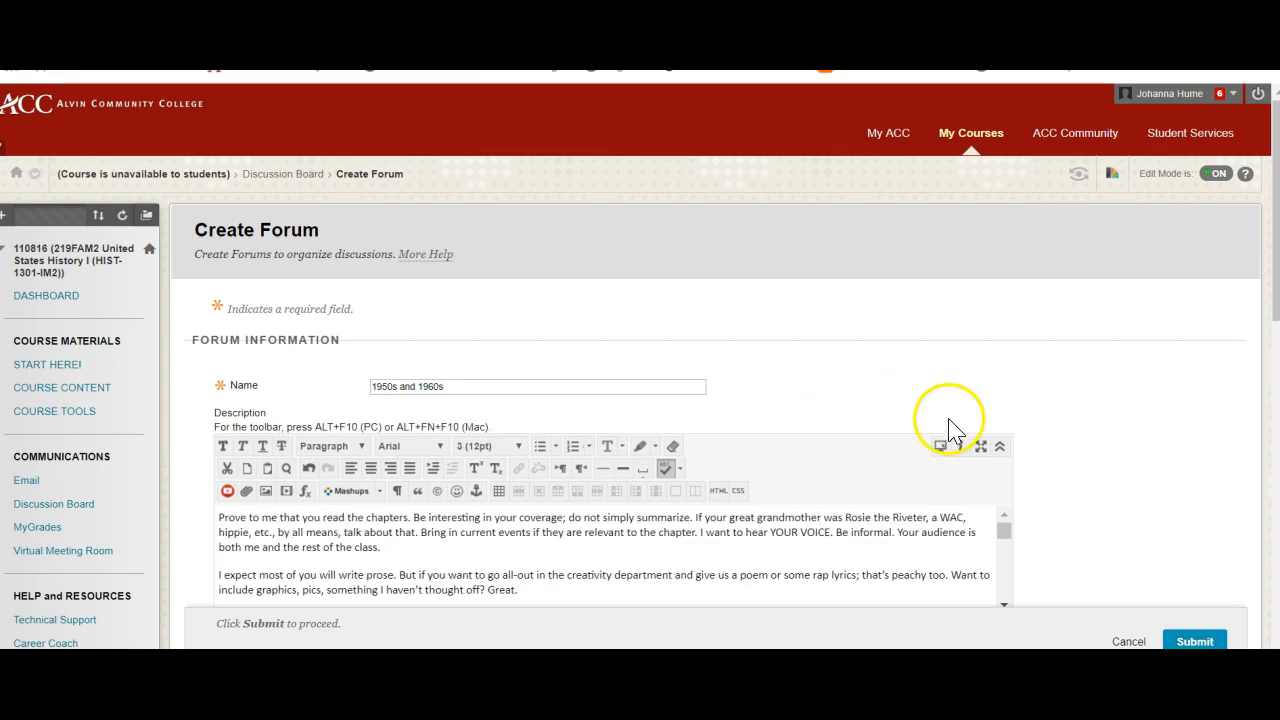
scroll(1087, 418, down, 3)
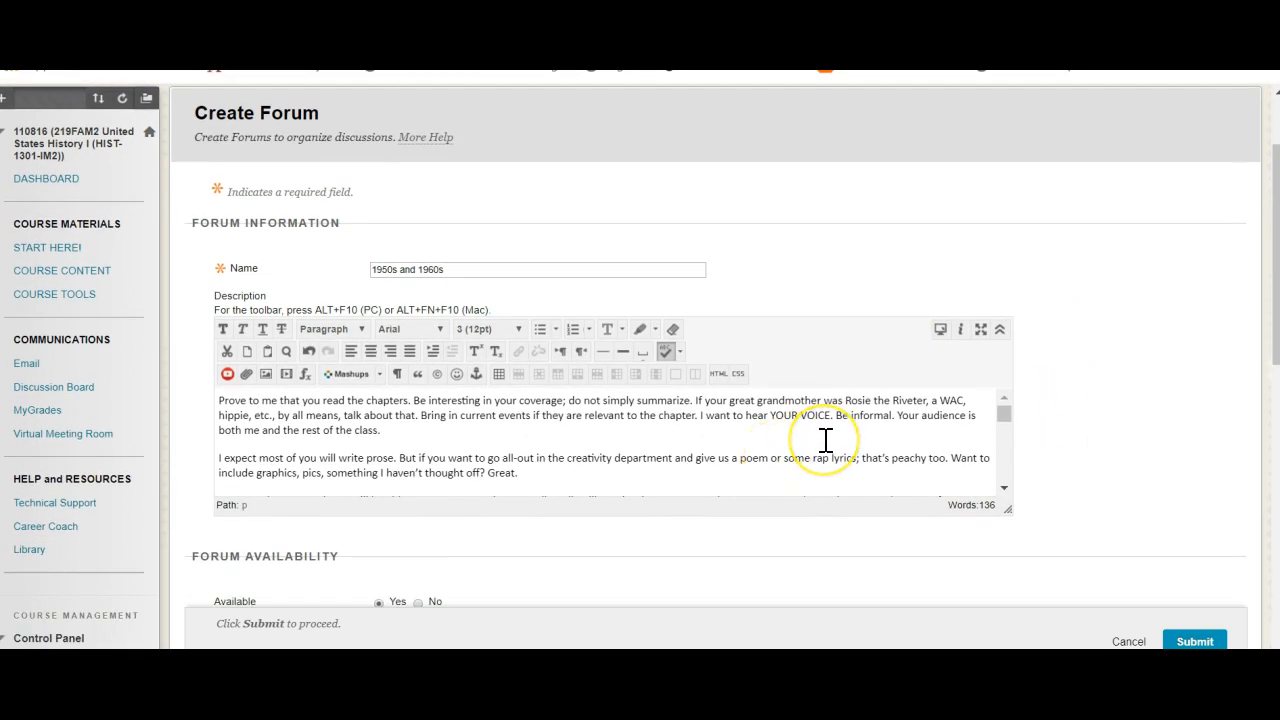
scroll(825, 440, down, 2)
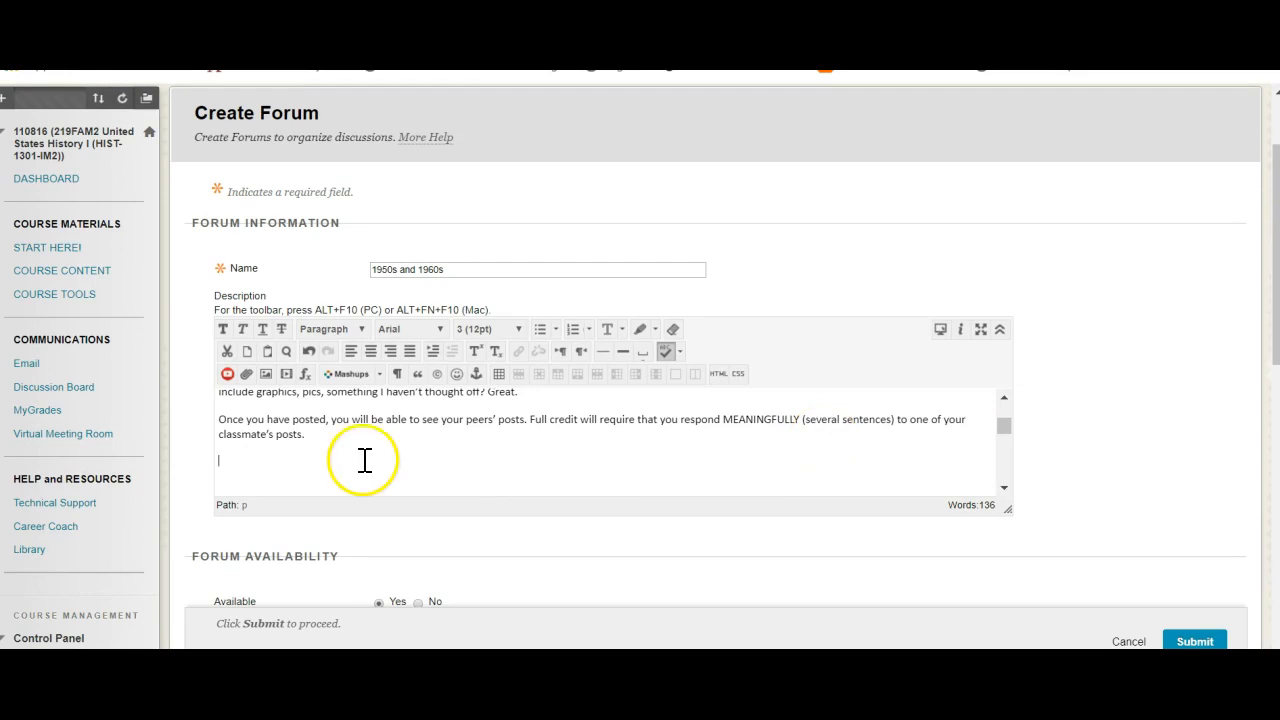
click(324, 437)
scroll(324, 437, up, 2)
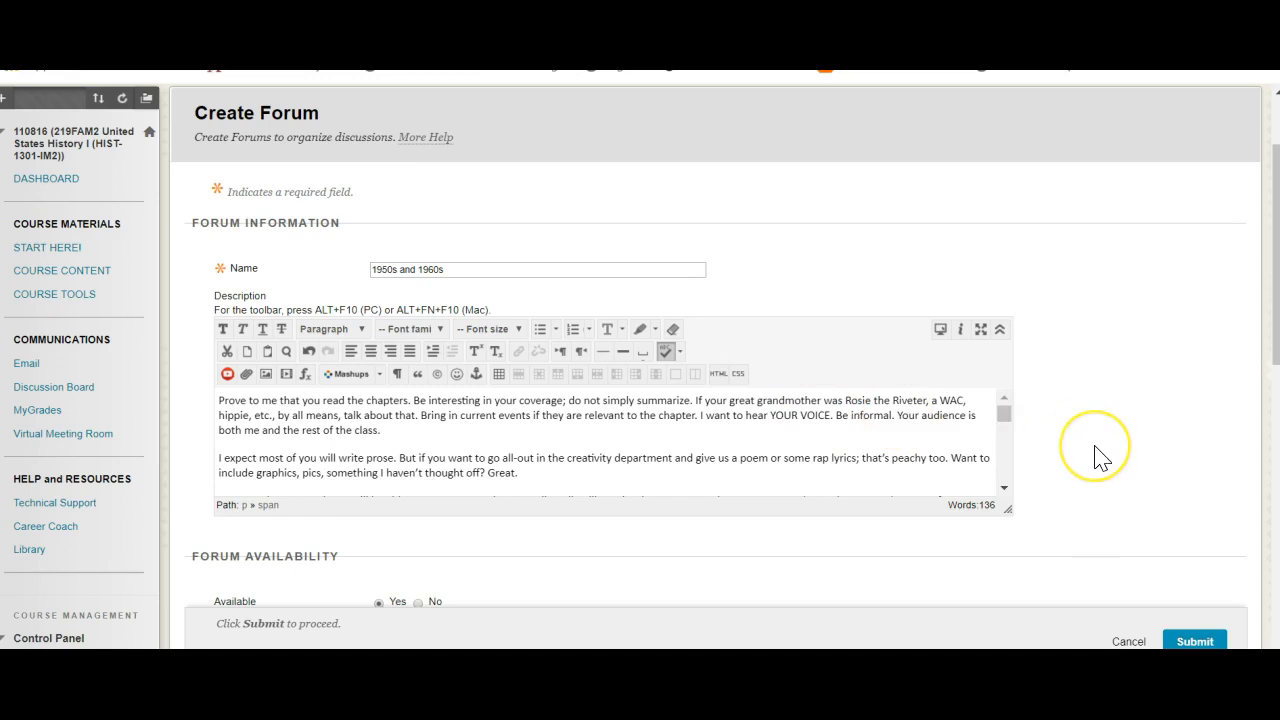
- Require participants to create a thread in order to view other threads in the 1950s and 1960s forum
scroll(1094, 452, down, 4)
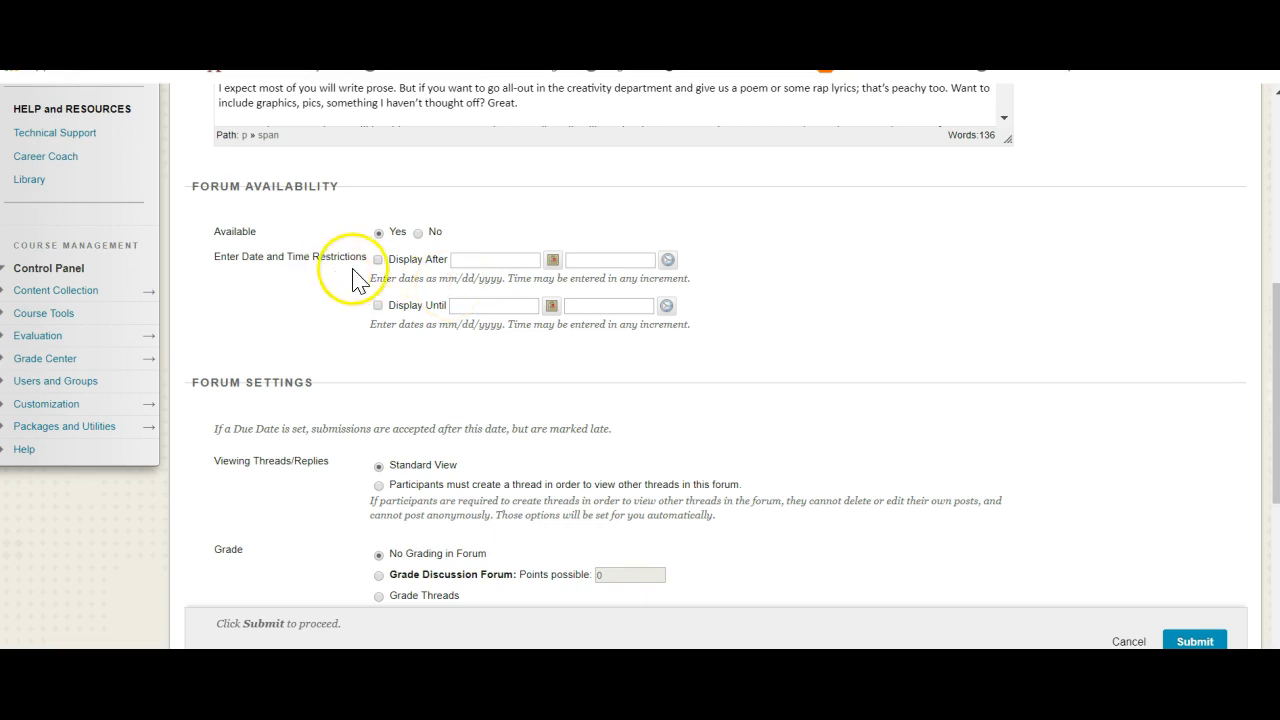
scroll(528, 331, down, 3)
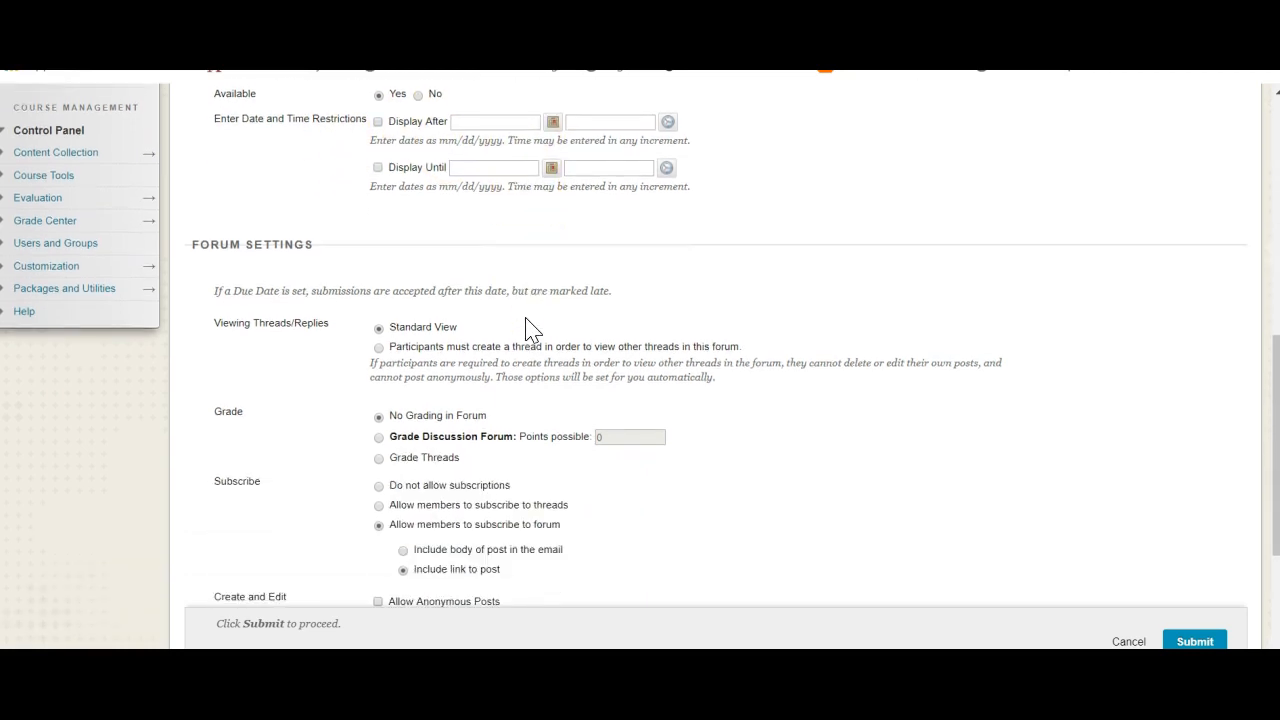
click(382, 336)
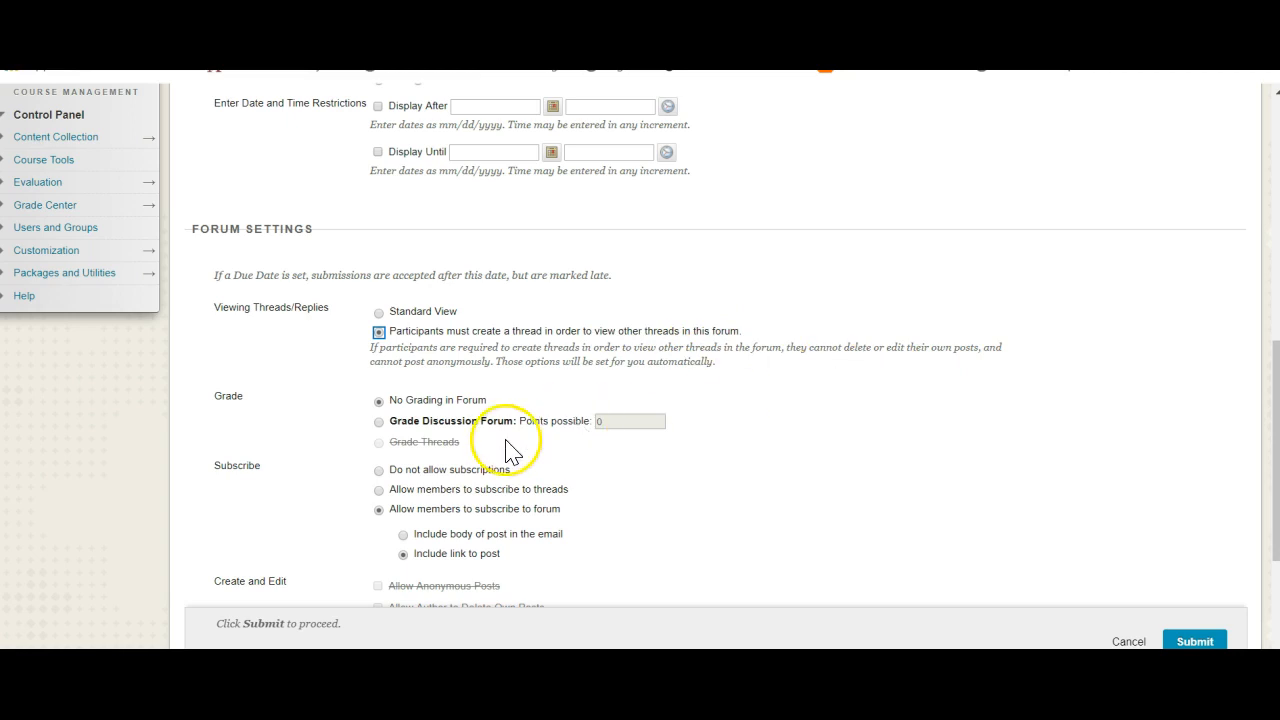
- Enable grading for the discussion forum with 10 points possible
click(379, 422)
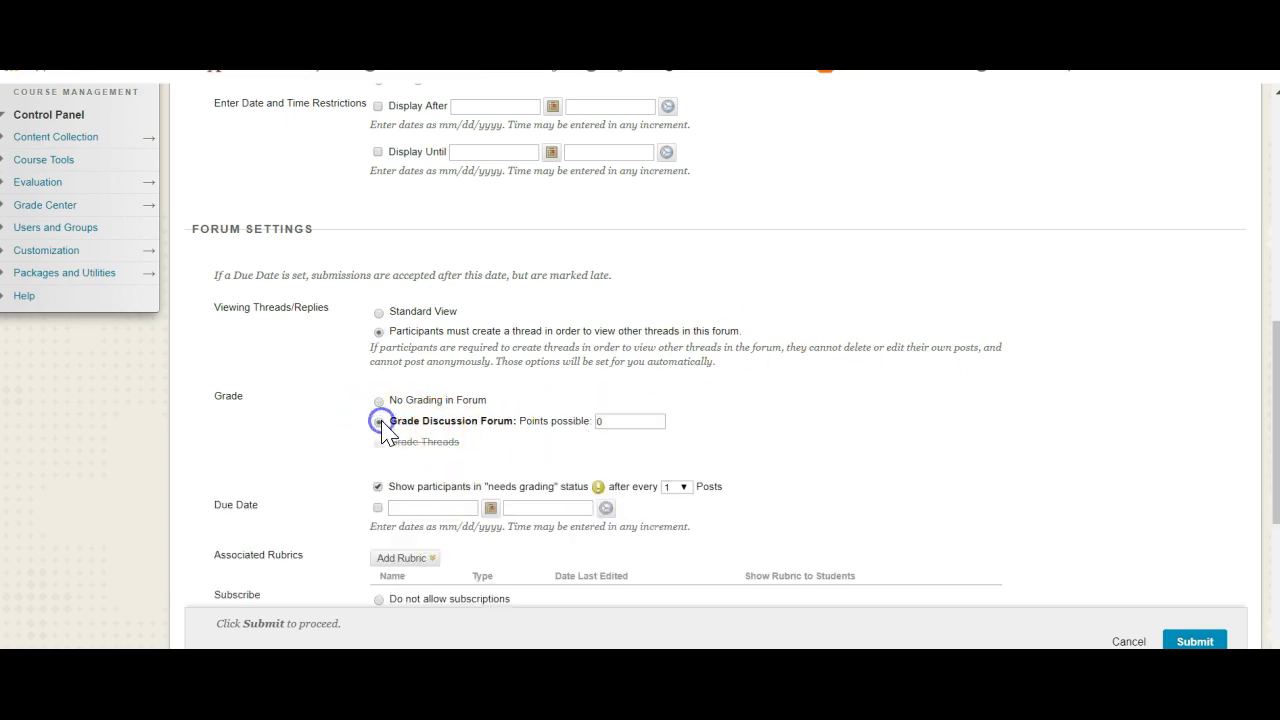
double_click(623, 420)
text(1)
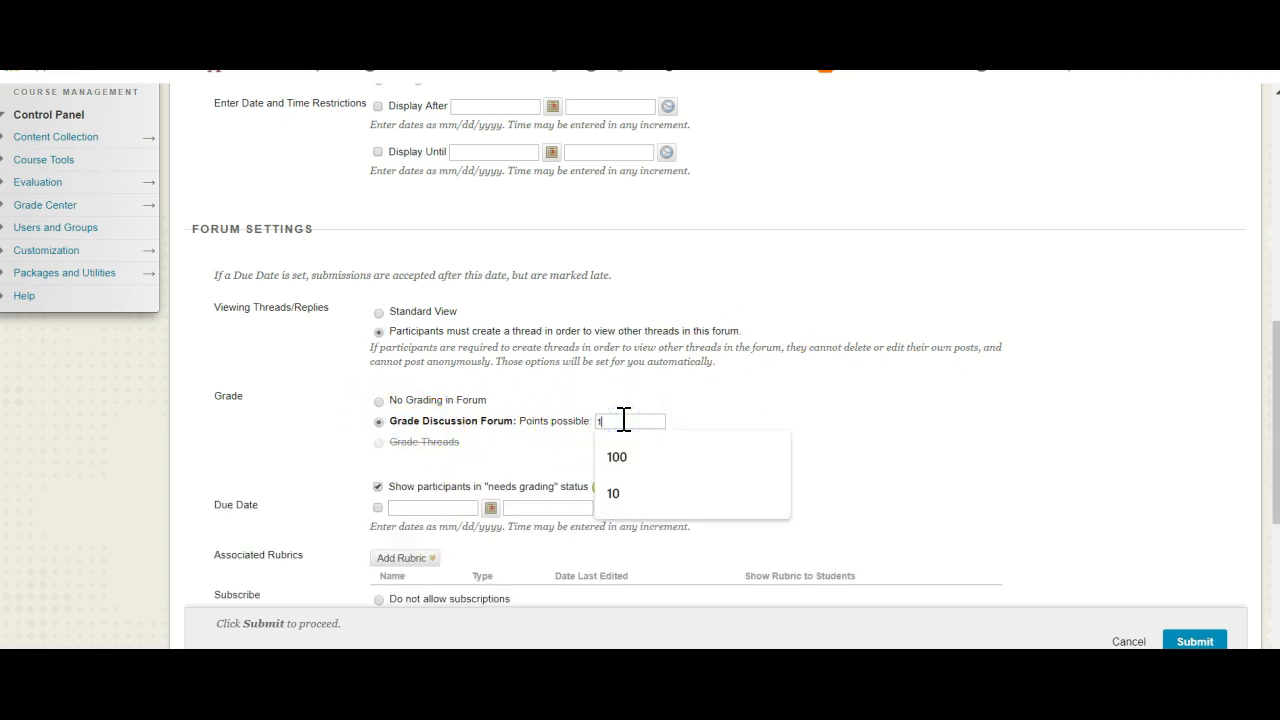
text(0)
click(490, 450)
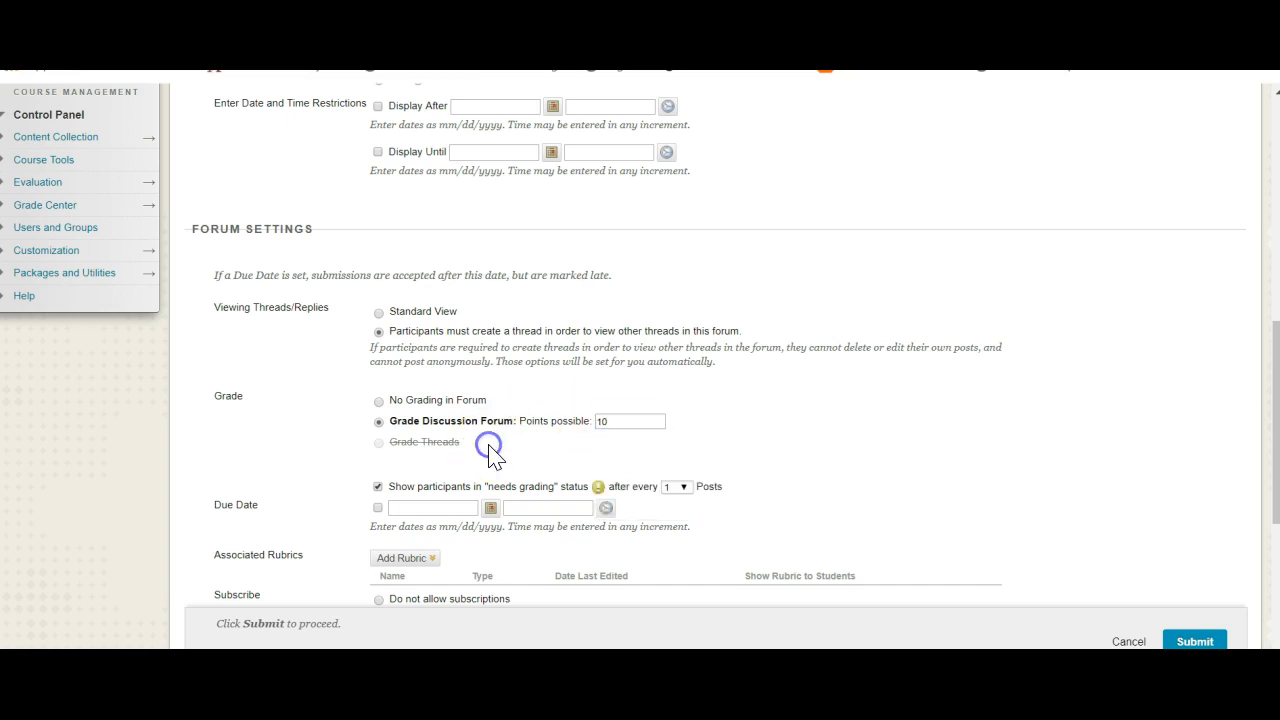
- Recheck the description's reply requirement and show participants in "needs grading" status after every 2 posts
scroll(490, 450, down, 3)
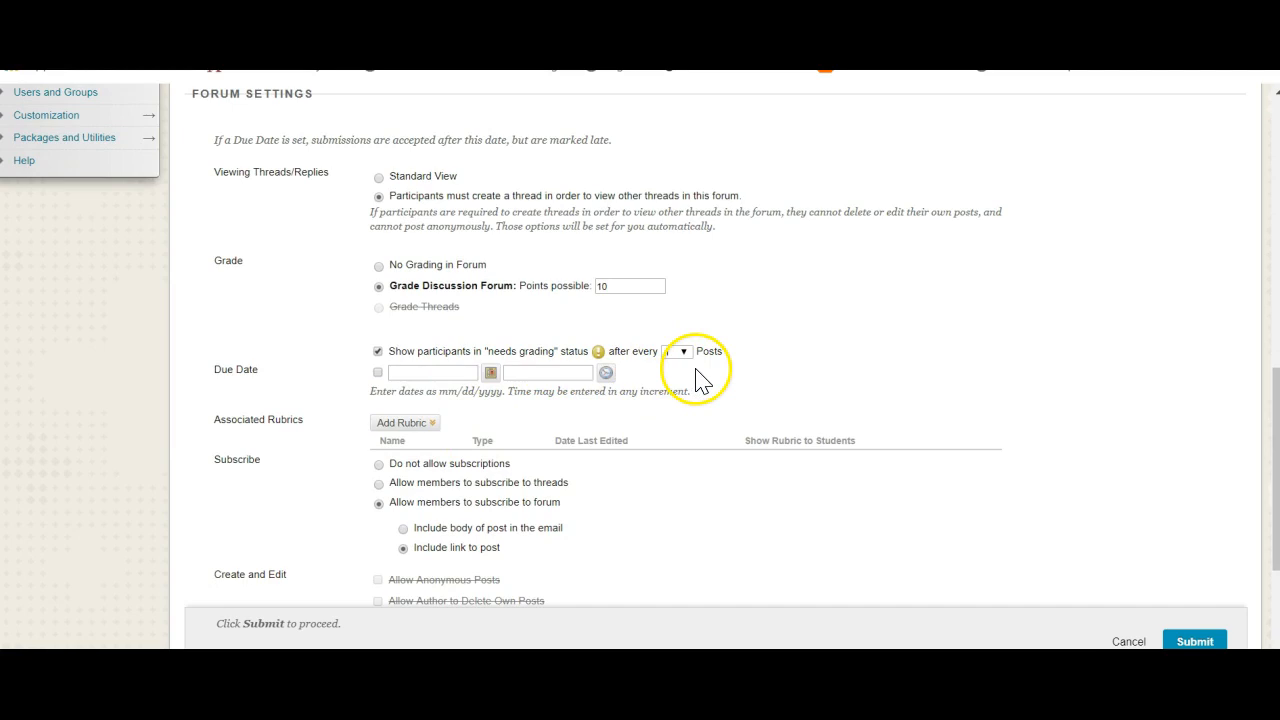
scroll(786, 371, up, 12)
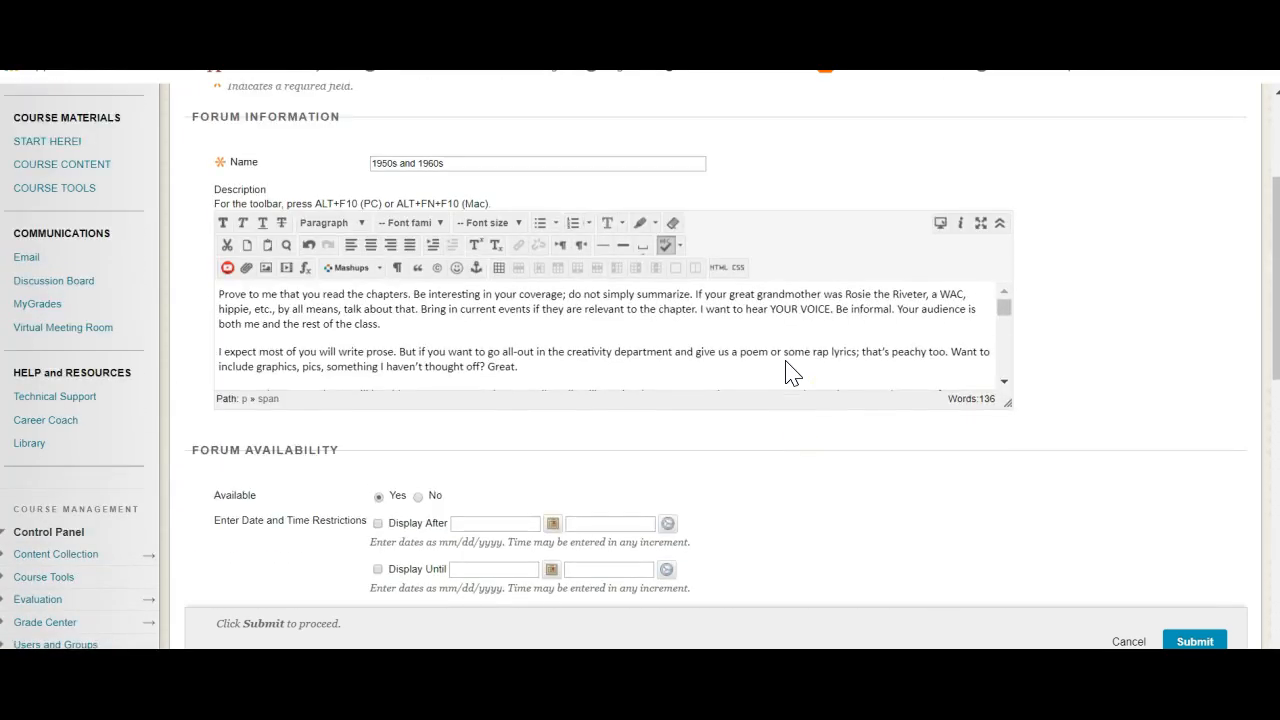
scroll(731, 394, down, 5)
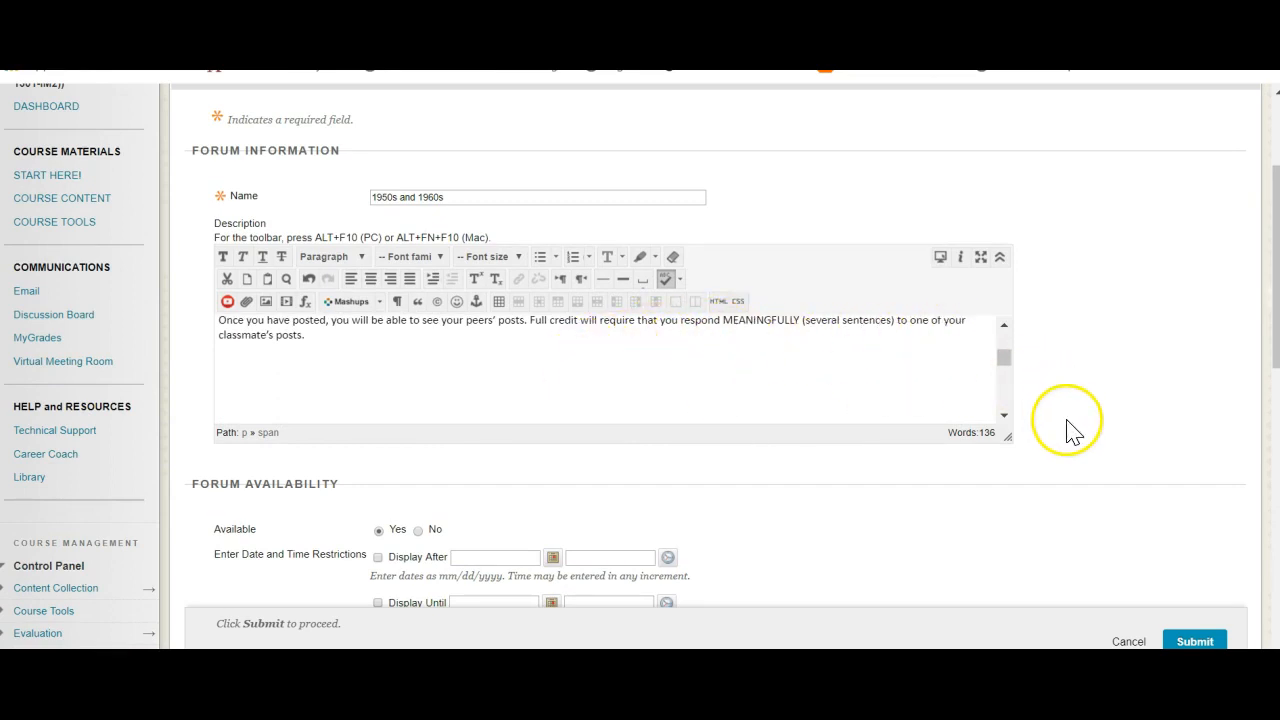
scroll(1067, 421, down, 5)
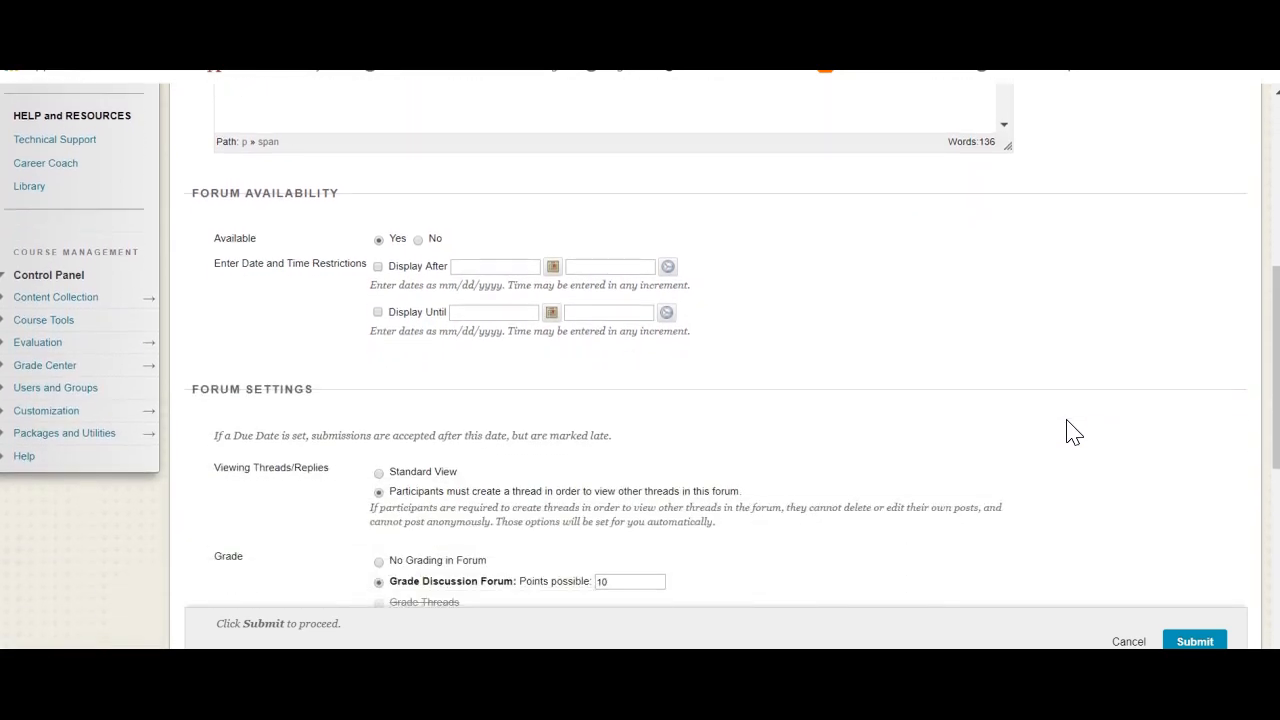
scroll(1067, 421, down, 1)
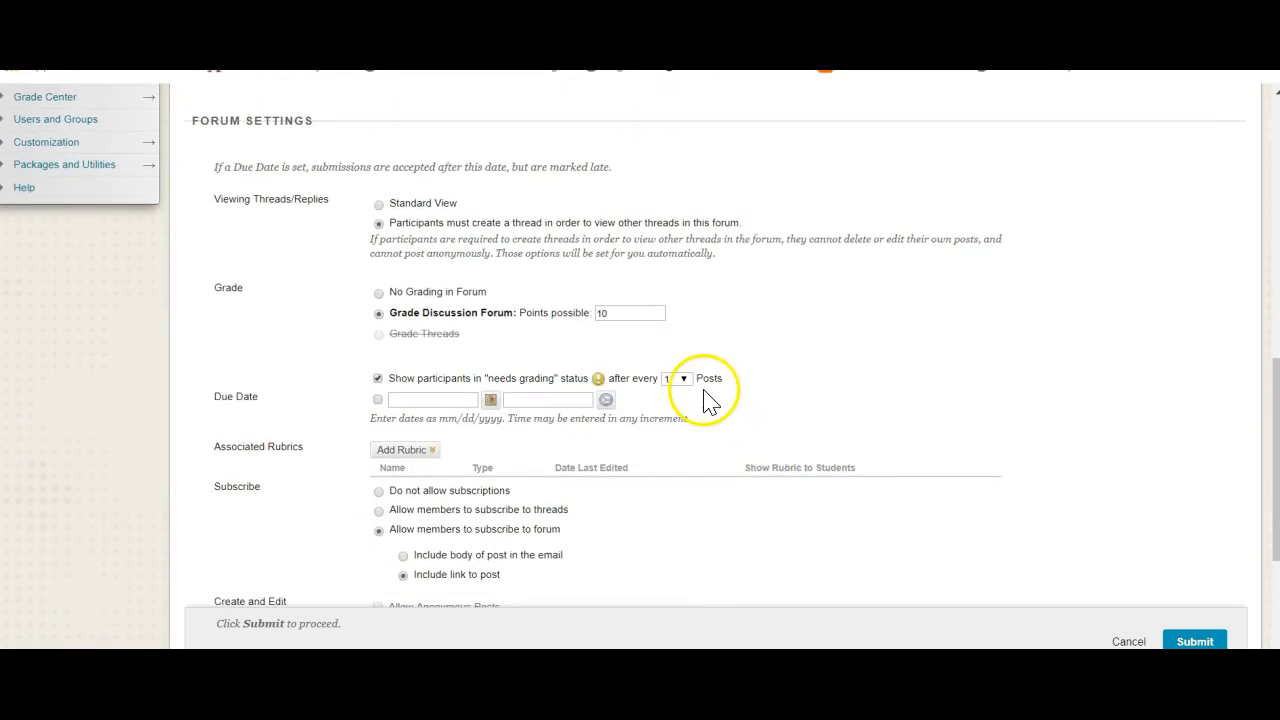
click(686, 381)
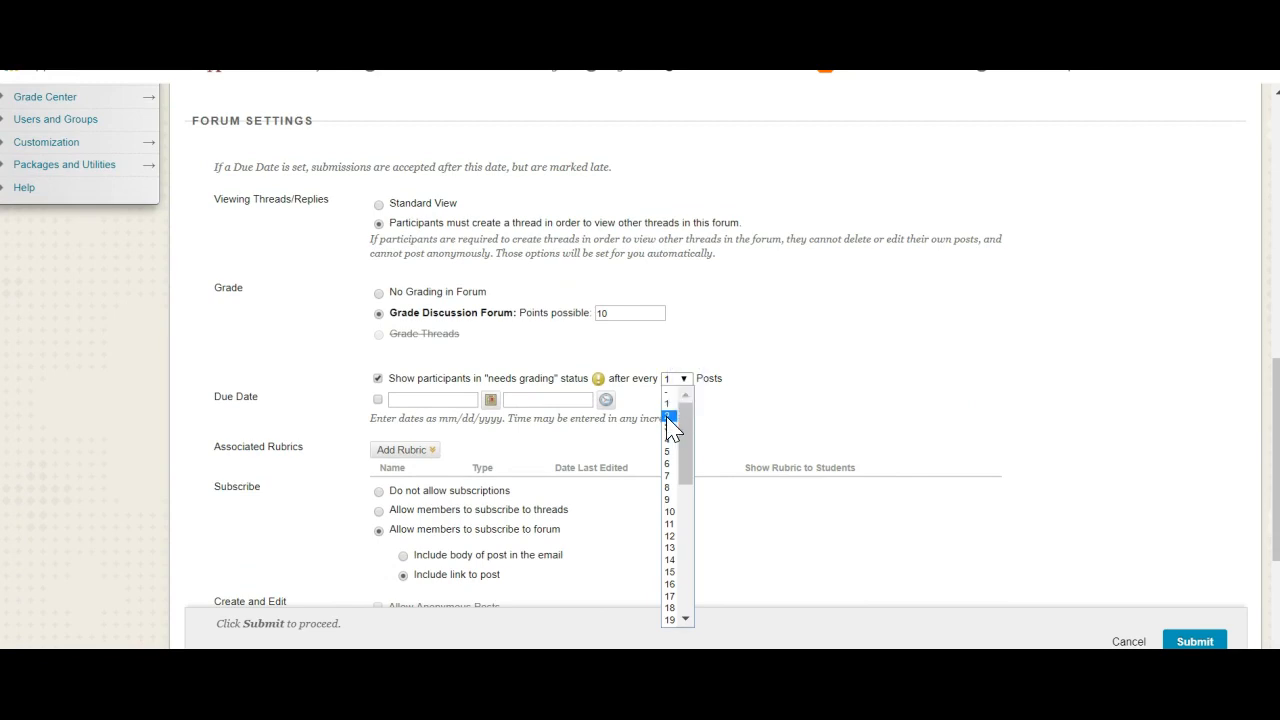
click(675, 415)
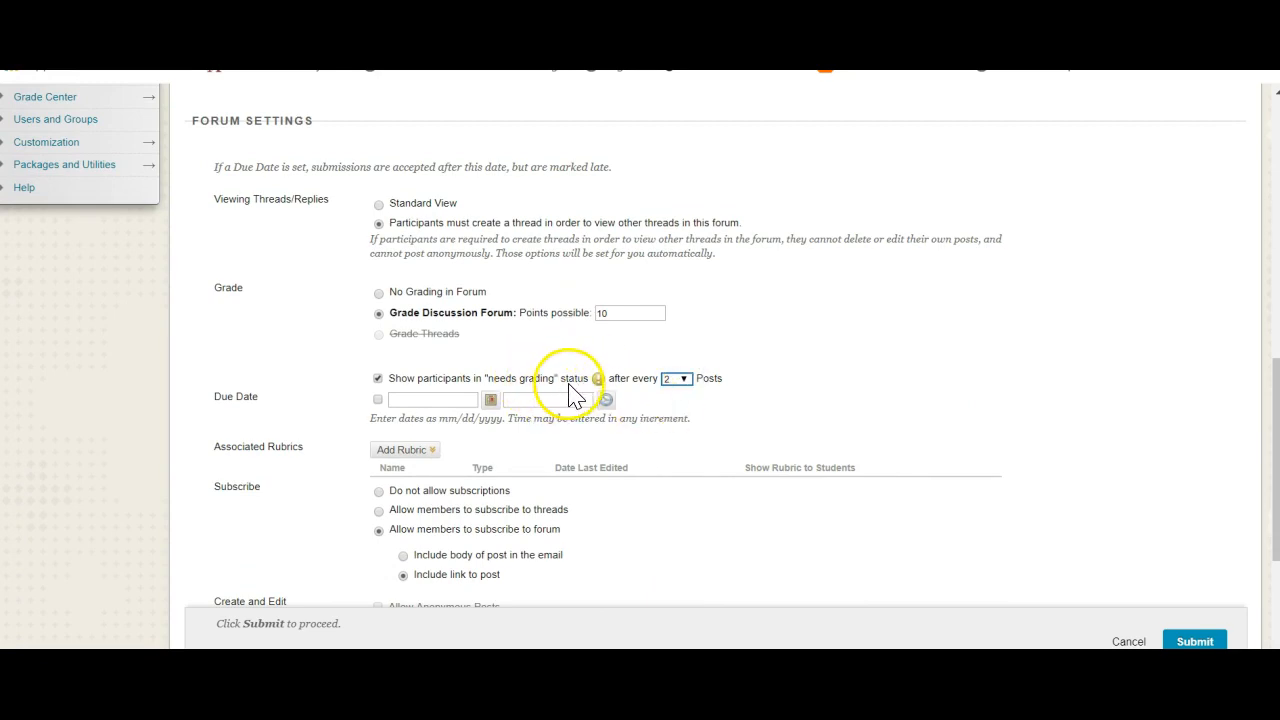
click(684, 382)
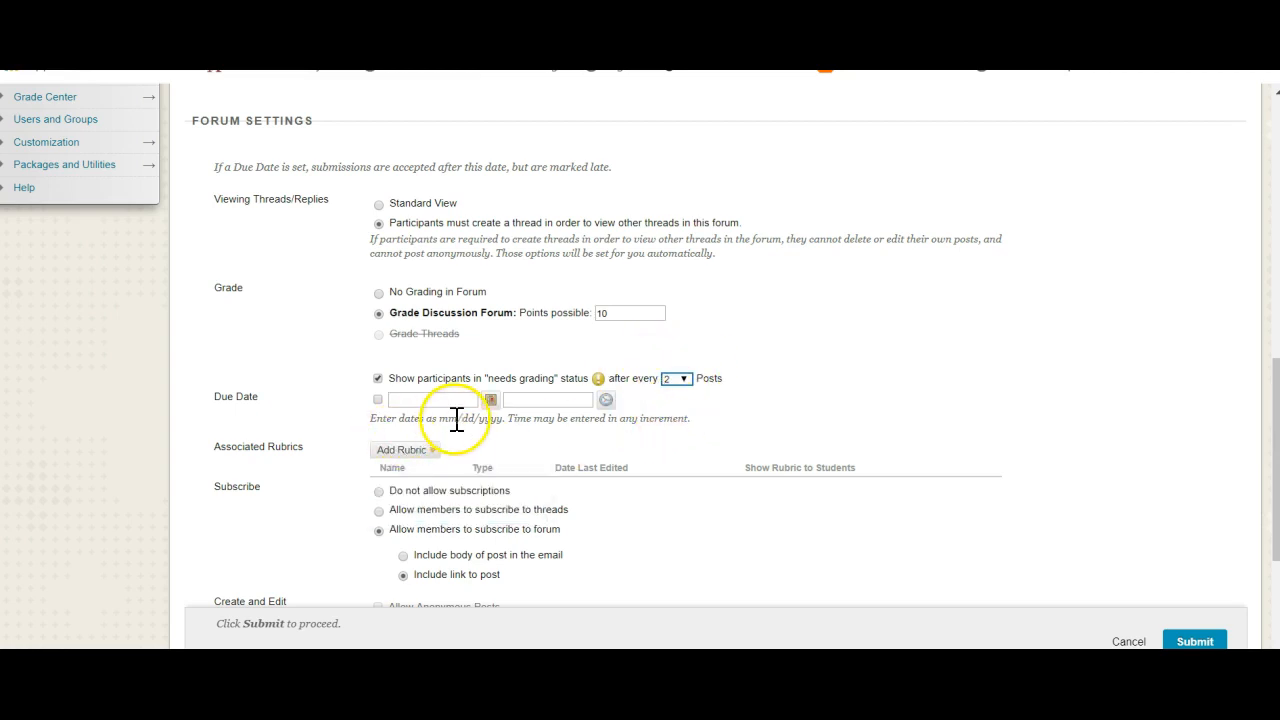
- Check the forum's due date calendar and the available ways to associate a rubric, leaving both unset
click(491, 403)
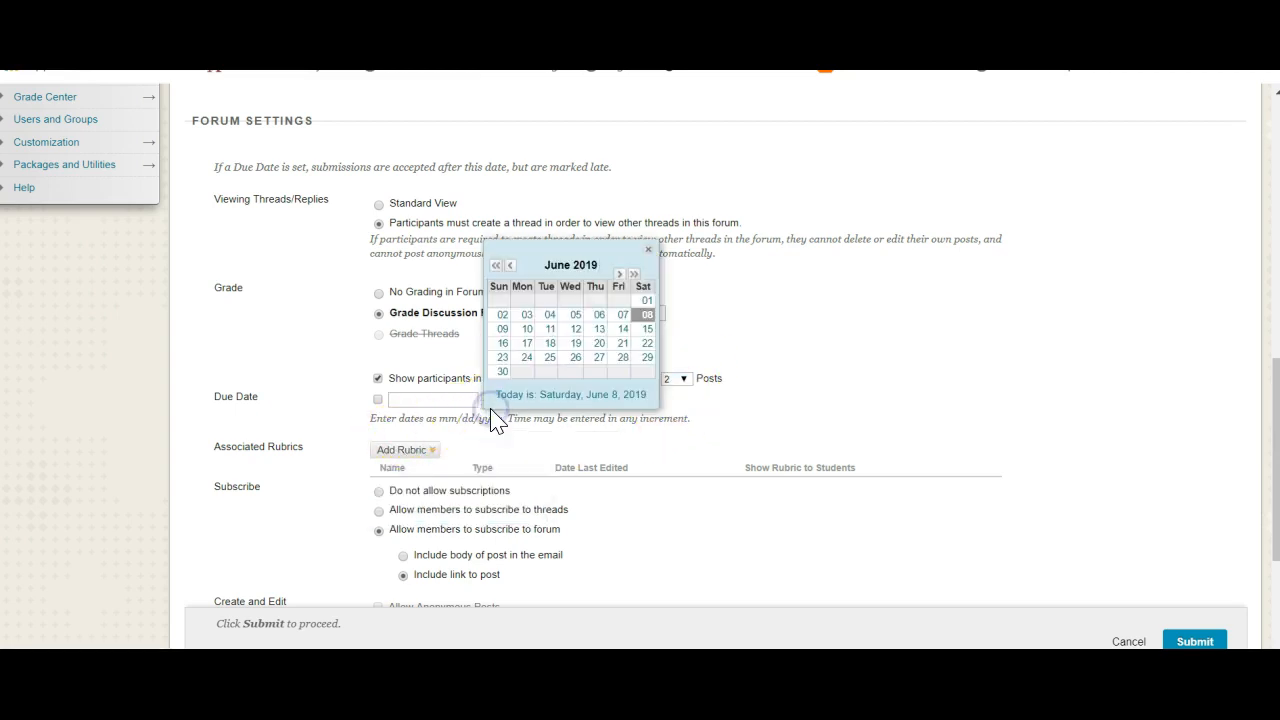
click(320, 404)
click(412, 450)
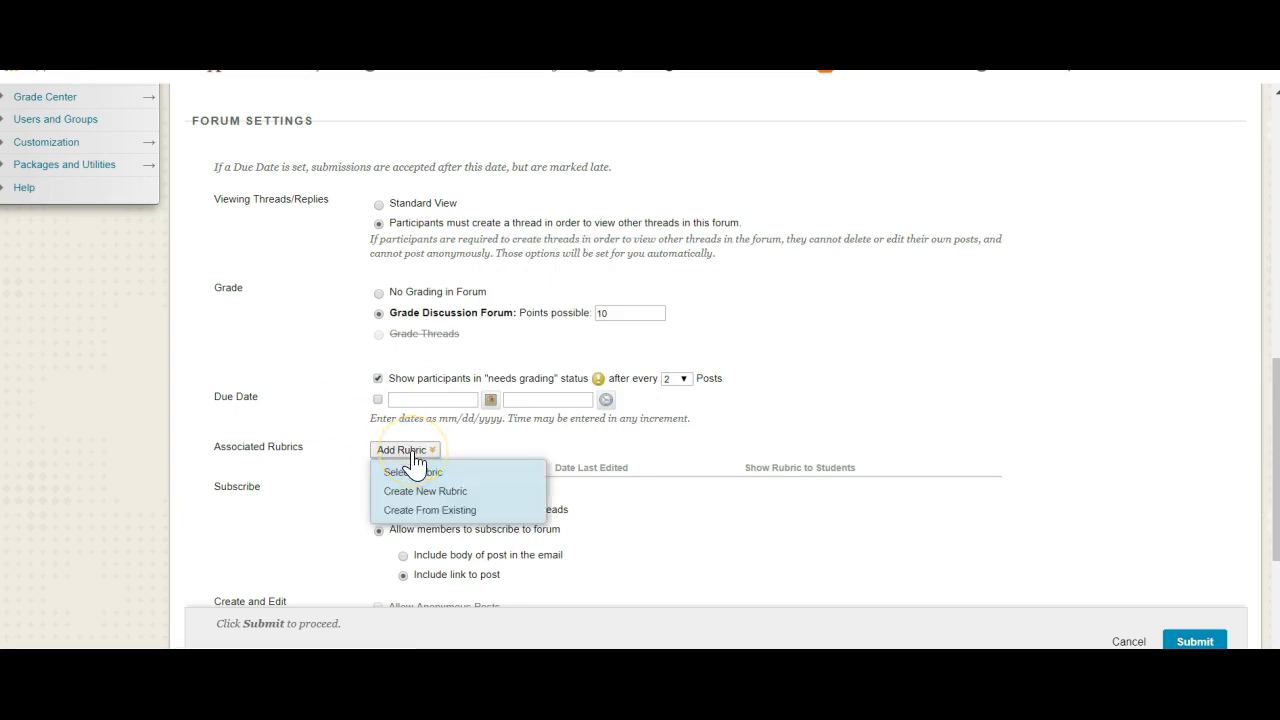
click(337, 466)
- Review the subscription, create-and-edit and additional options, then submit the 1950s and 1960s forum
scroll(338, 480, down, 2)
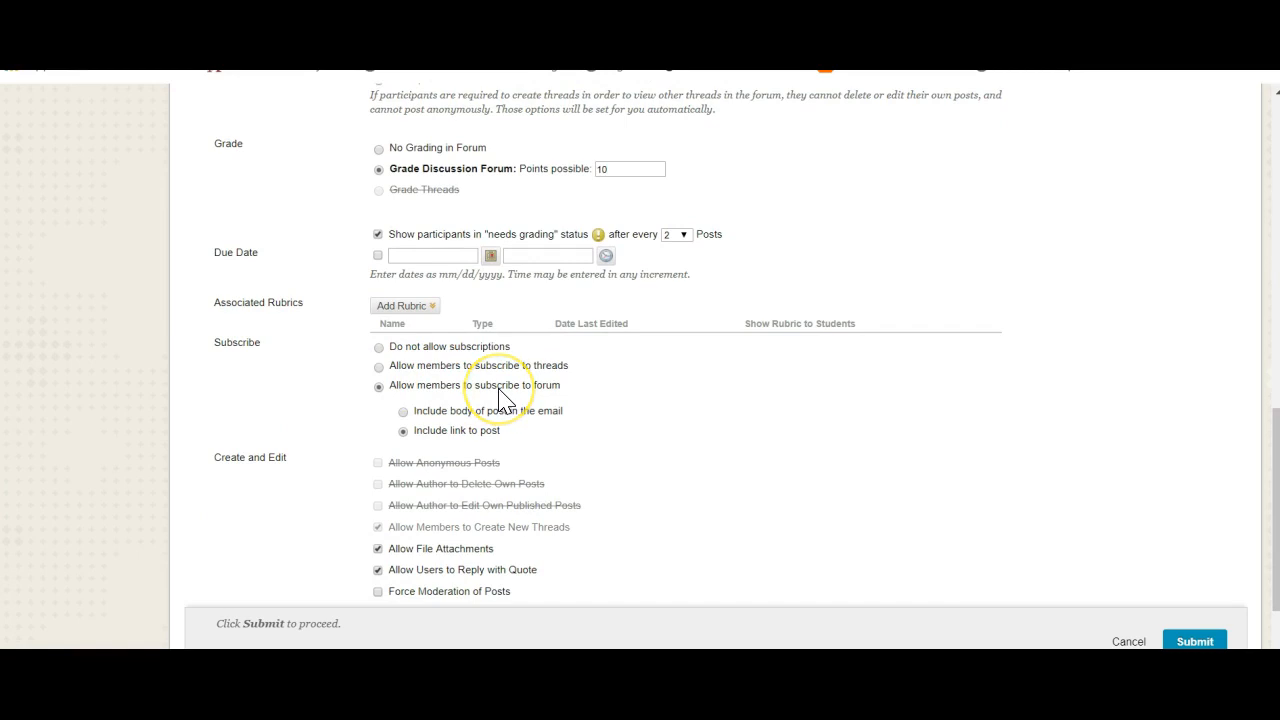
scroll(503, 398, up, 10)
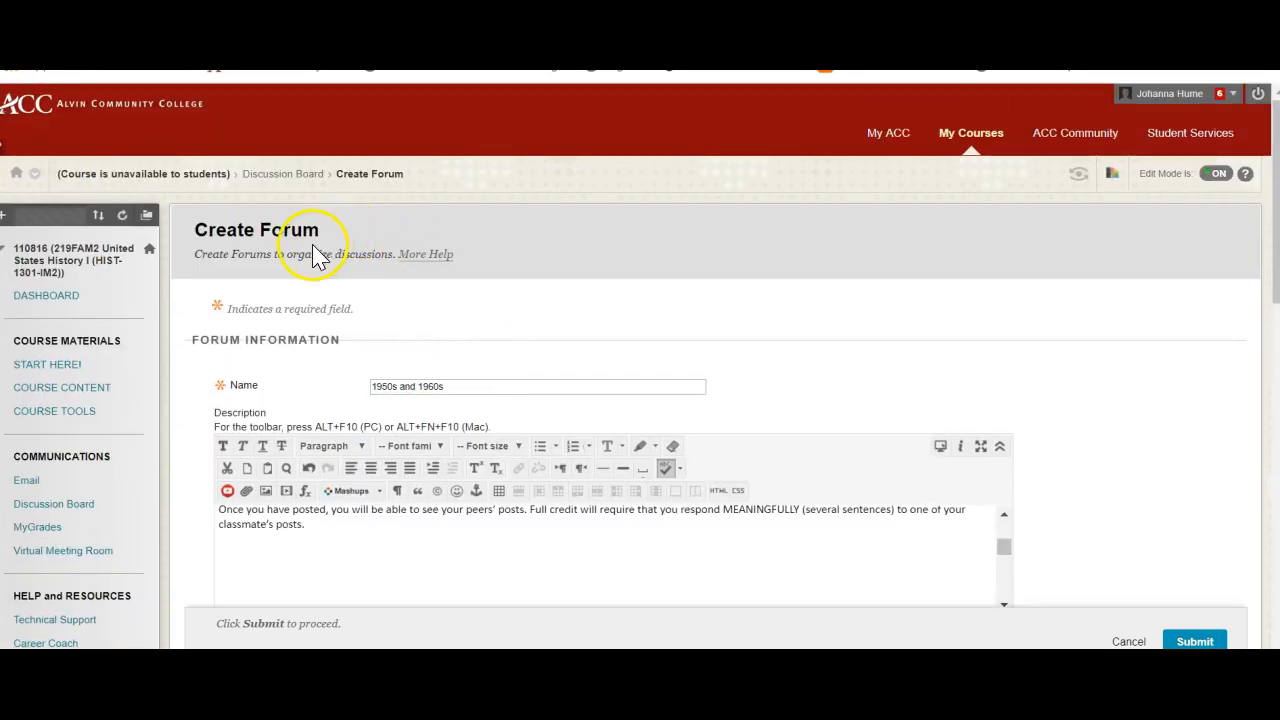
scroll(335, 302, down, 4)
scroll(335, 302, down, 6)
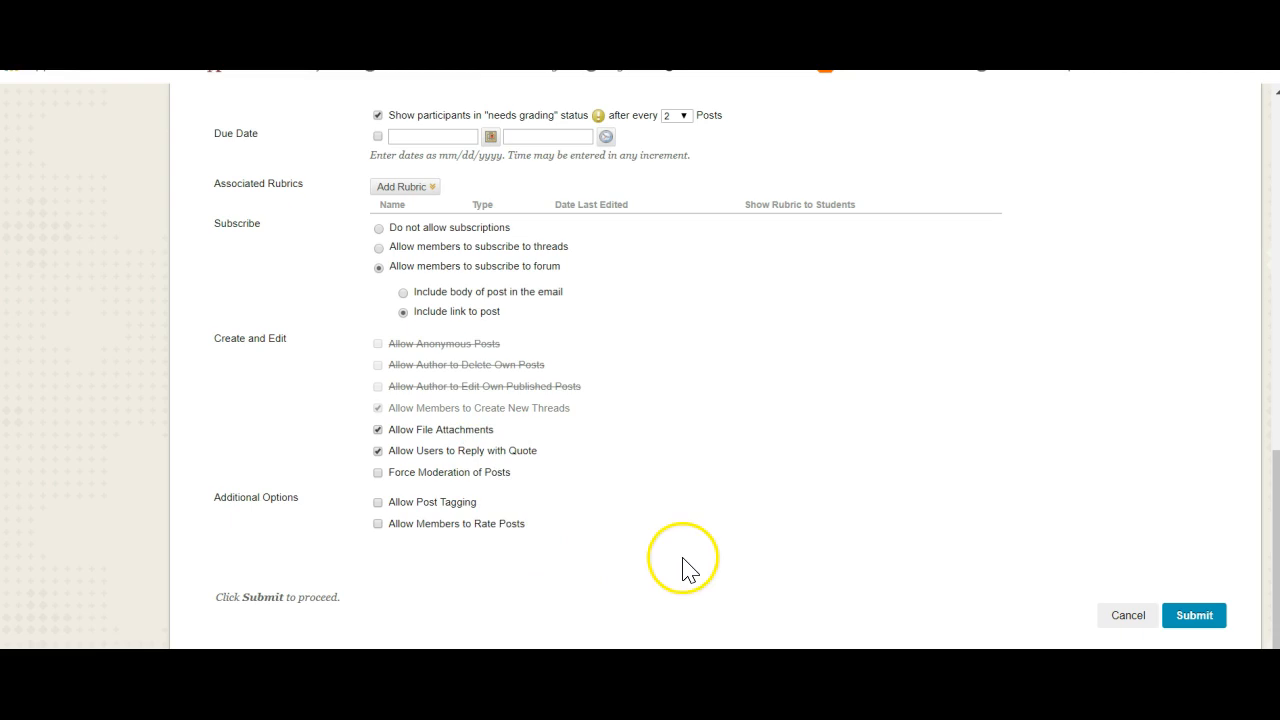
click(1192, 617)
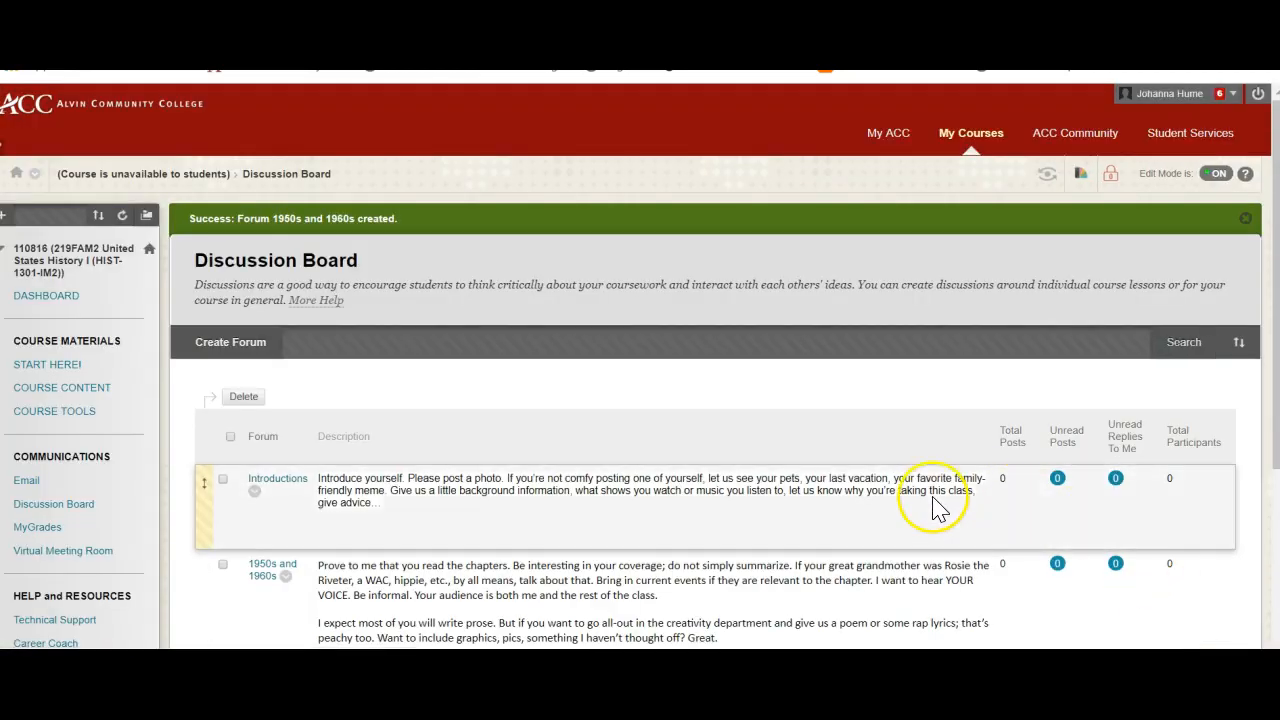
- Review both forums in the list, inspect the 1950s and 1960s forum's editable settings, and return to the Discussion Board without saving
scroll(940, 495, down, 2)
scroll(940, 507, down, 1)
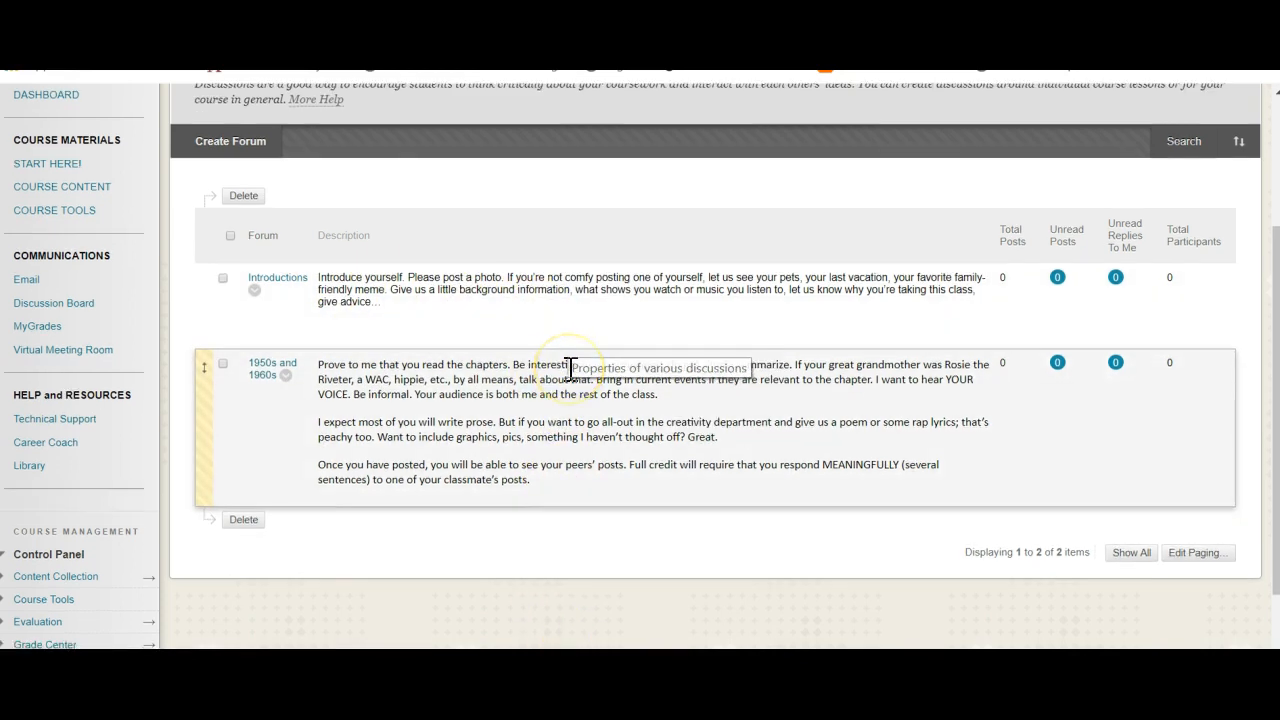
scroll(570, 366, down, 1)
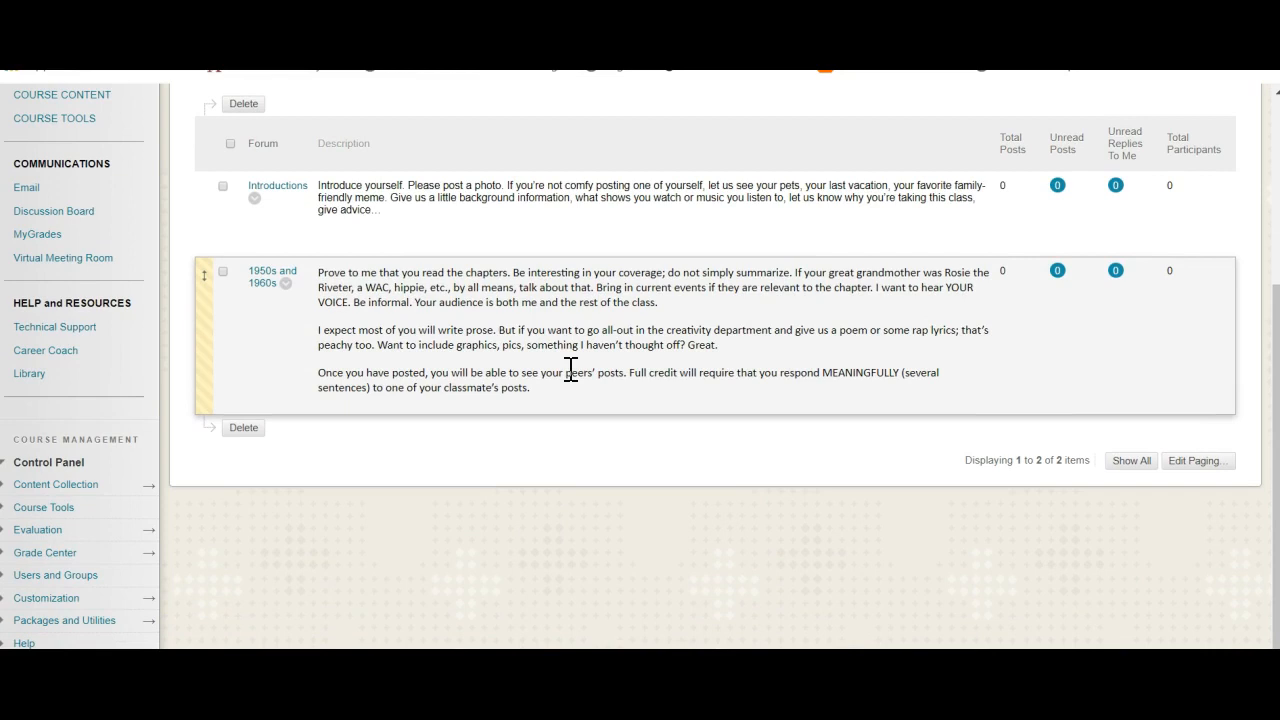
scroll(563, 237, up, 3)
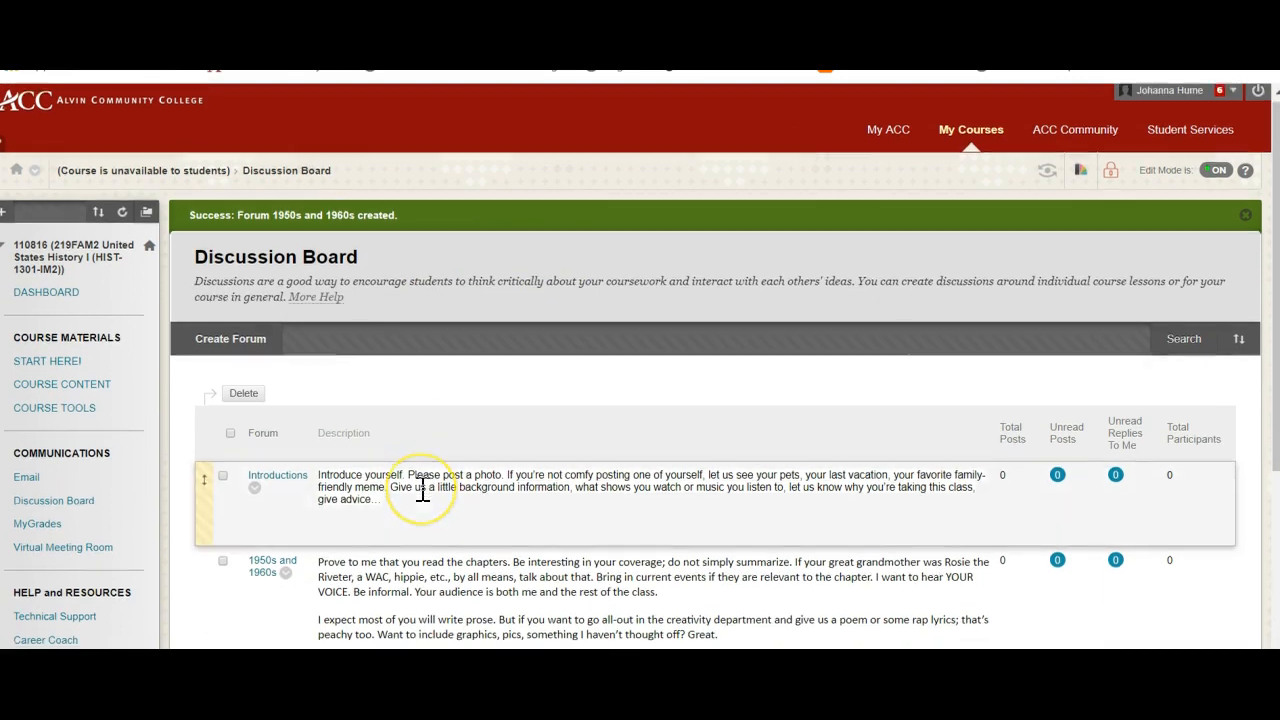
scroll(420, 491, down, 1)
click(285, 442)
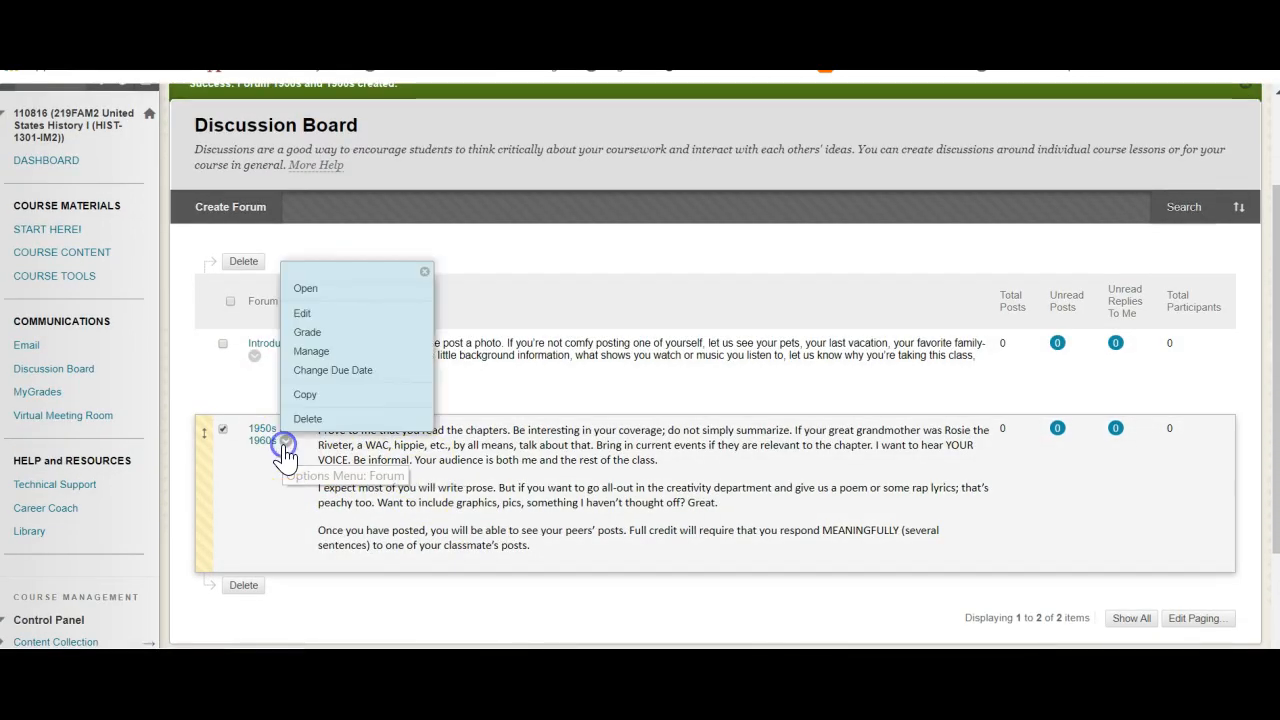
click(351, 316)
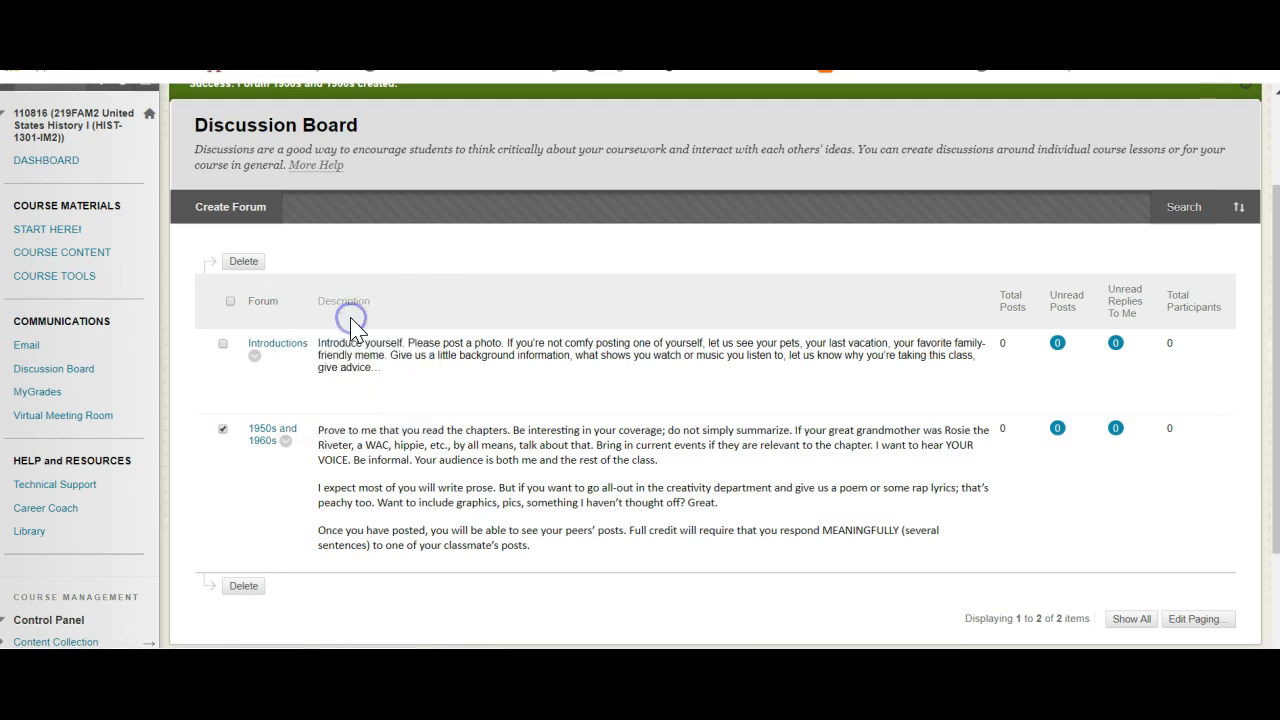
scroll(616, 427, down, 10)
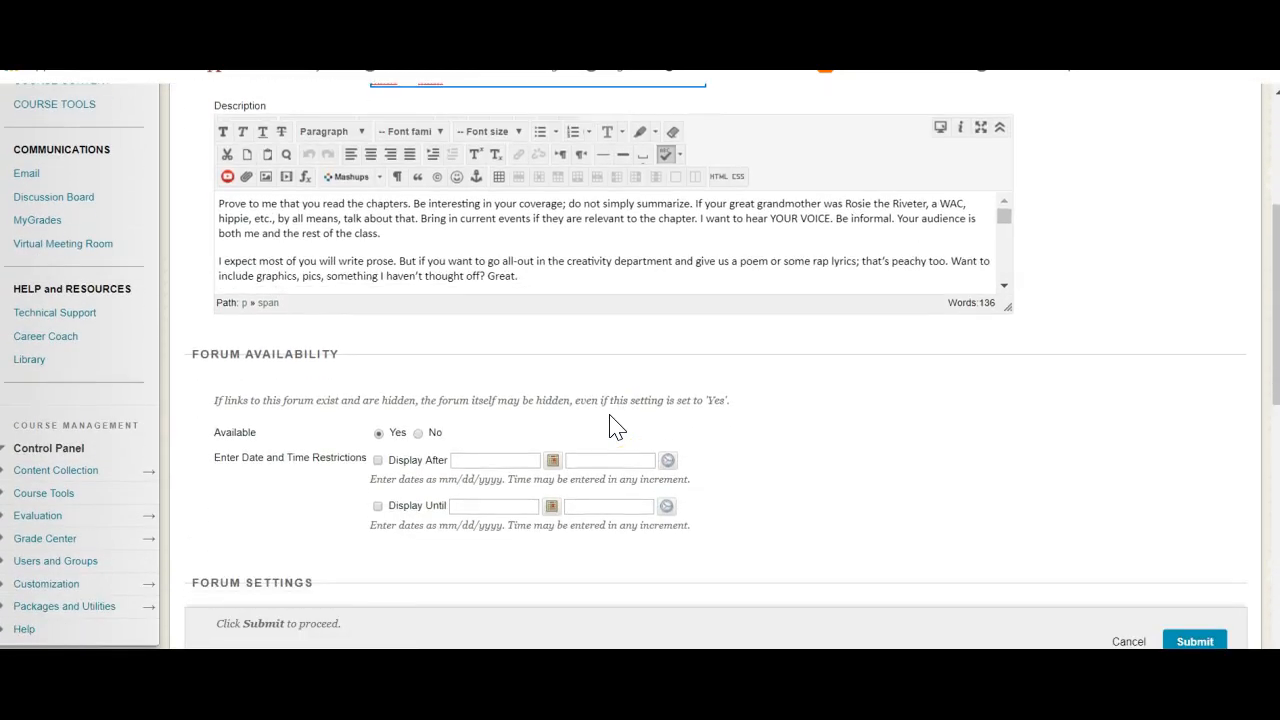
scroll(610, 425, up, 3)
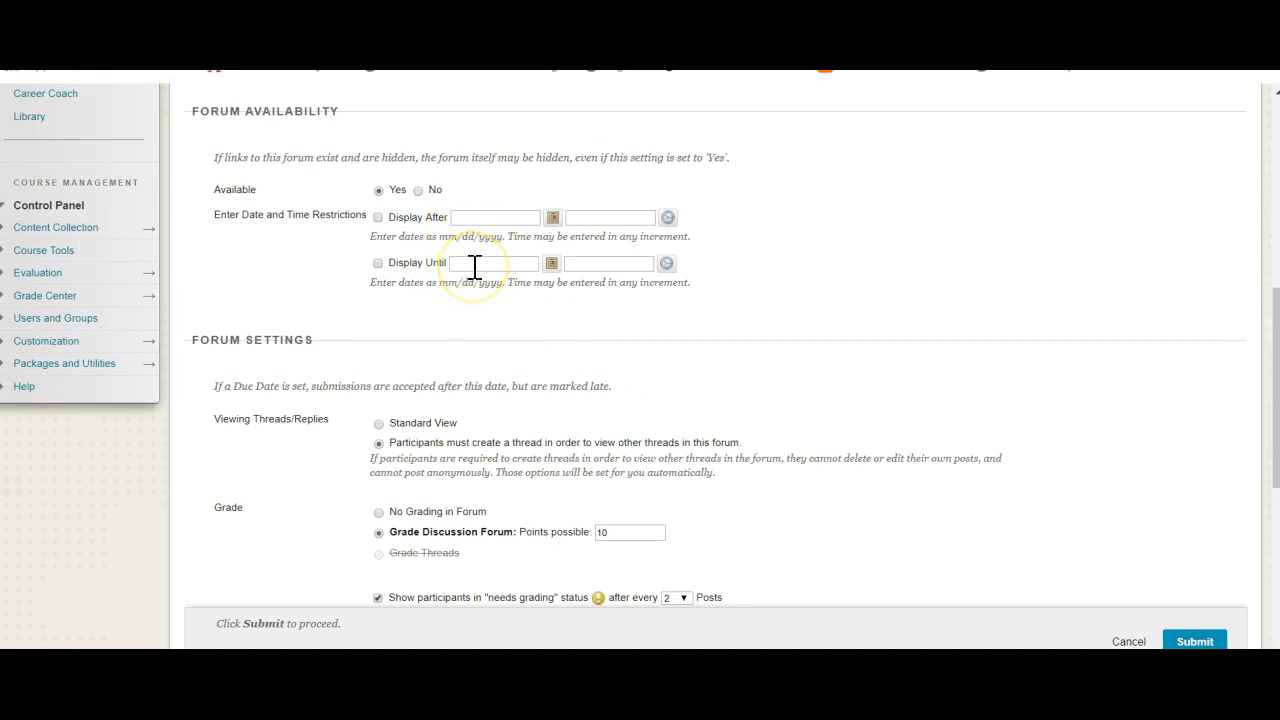
scroll(475, 267, up, 10)
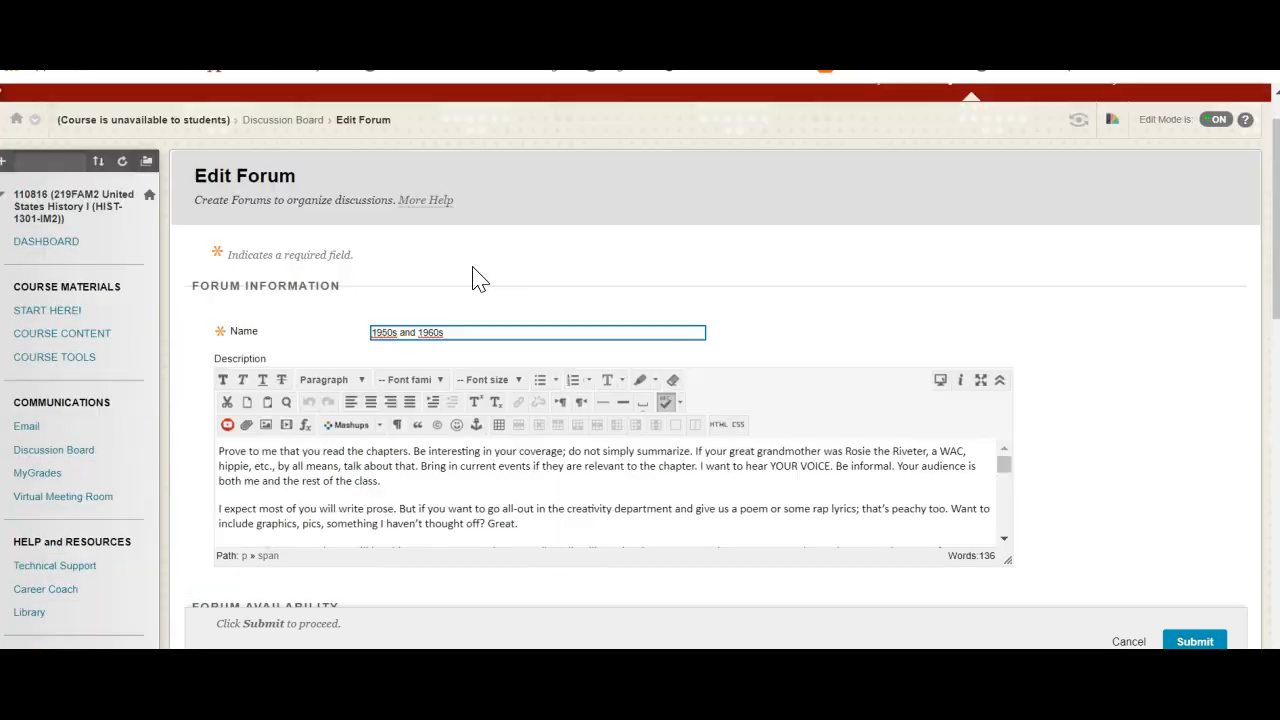
click(280, 124)
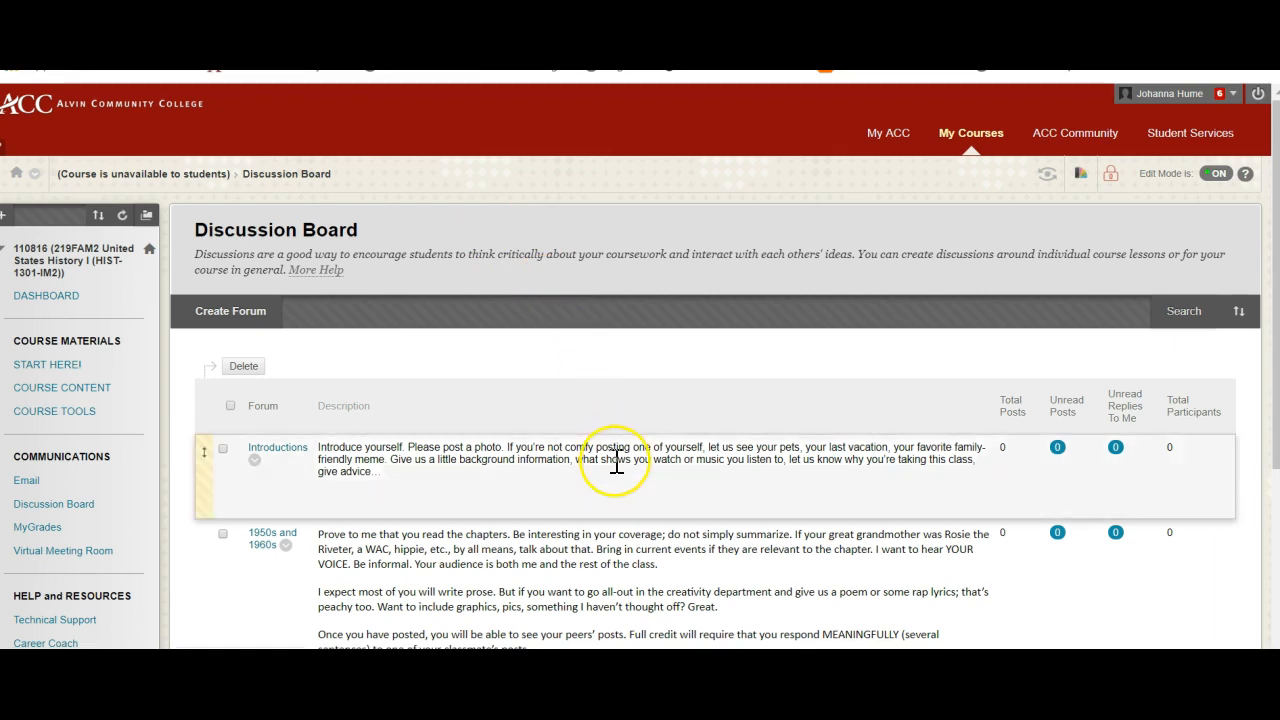
- Edit the Introductions forum to allow members to create new threads and submit the change
scroll(617, 460, down, 3)
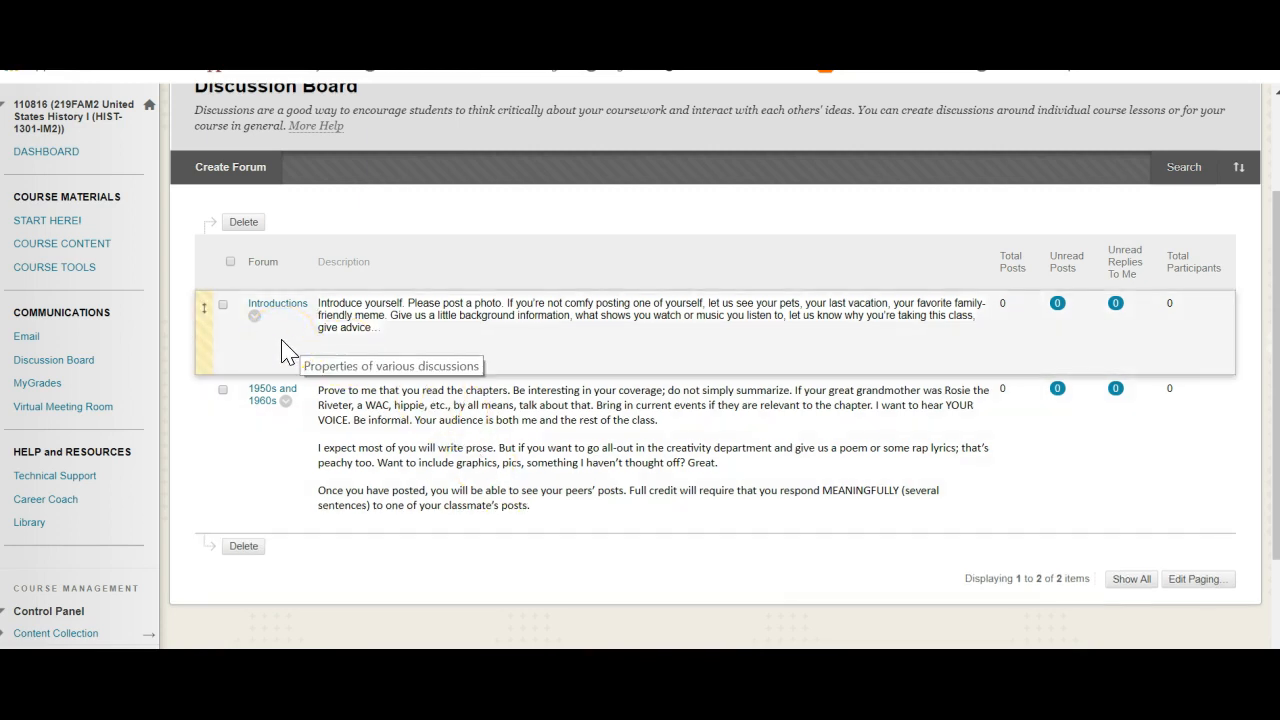
click(254, 317)
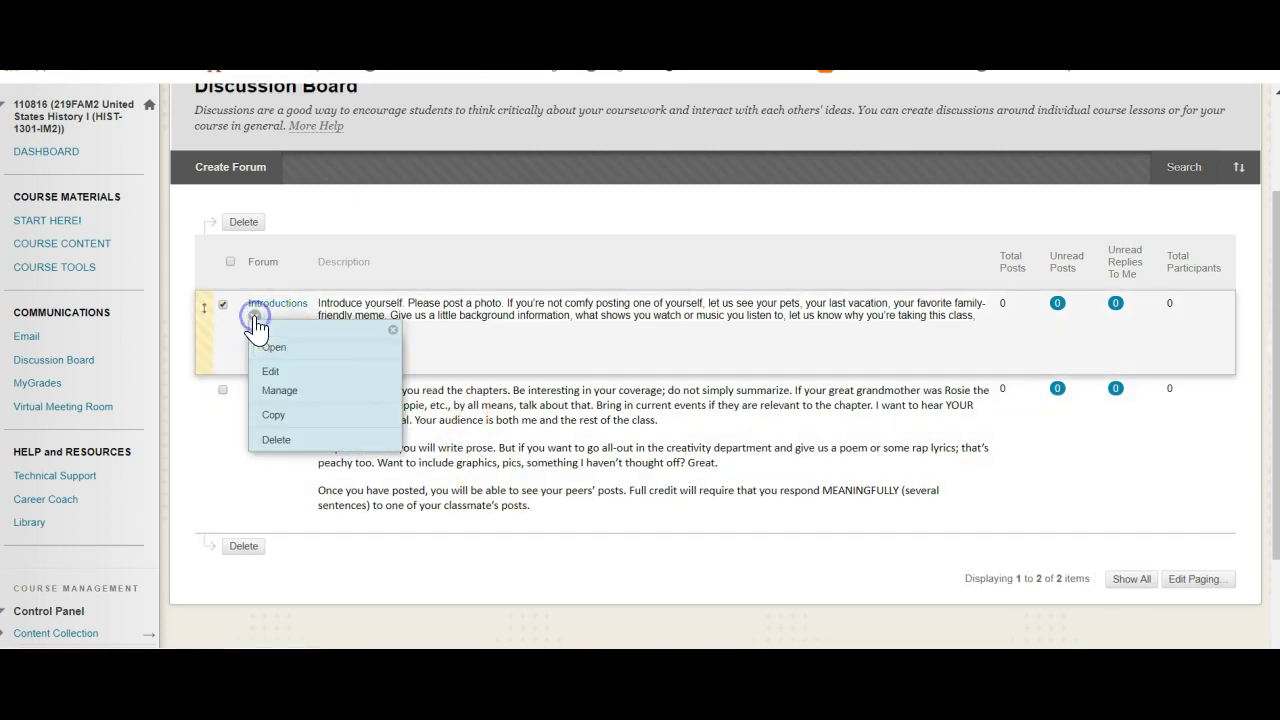
click(291, 374)
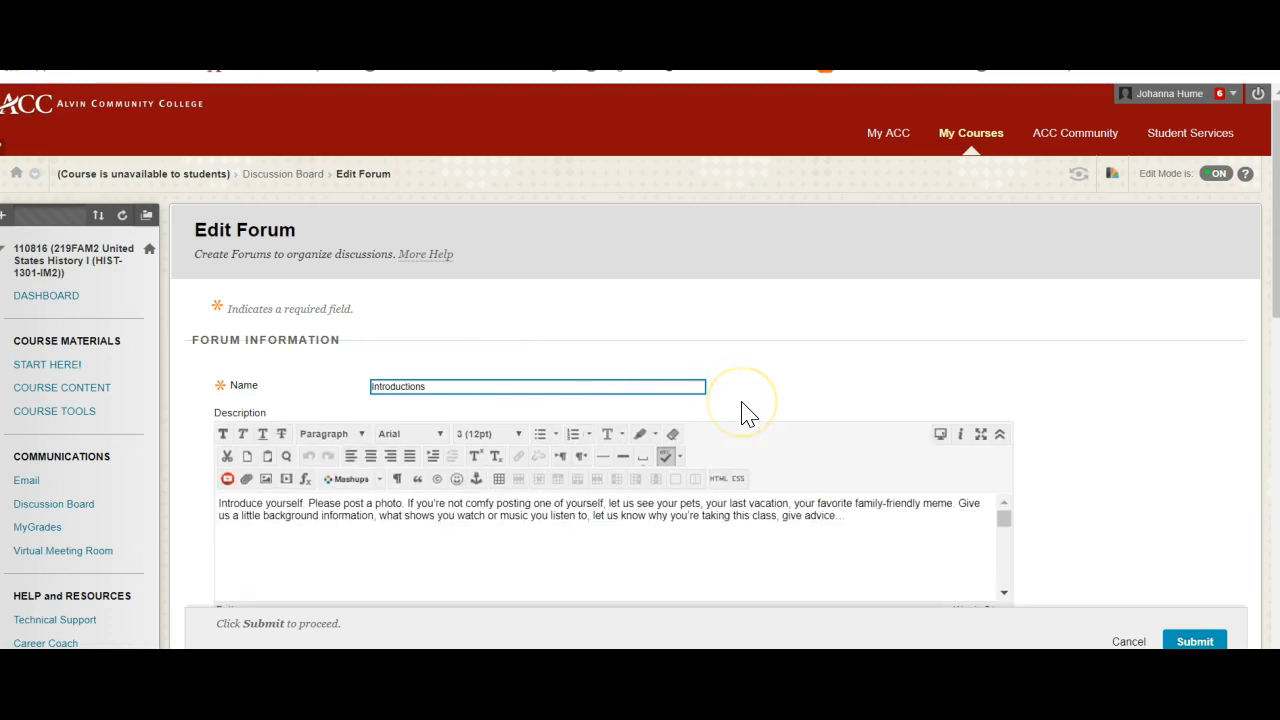
scroll(745, 412, down, 3)
scroll(745, 412, down, 3)
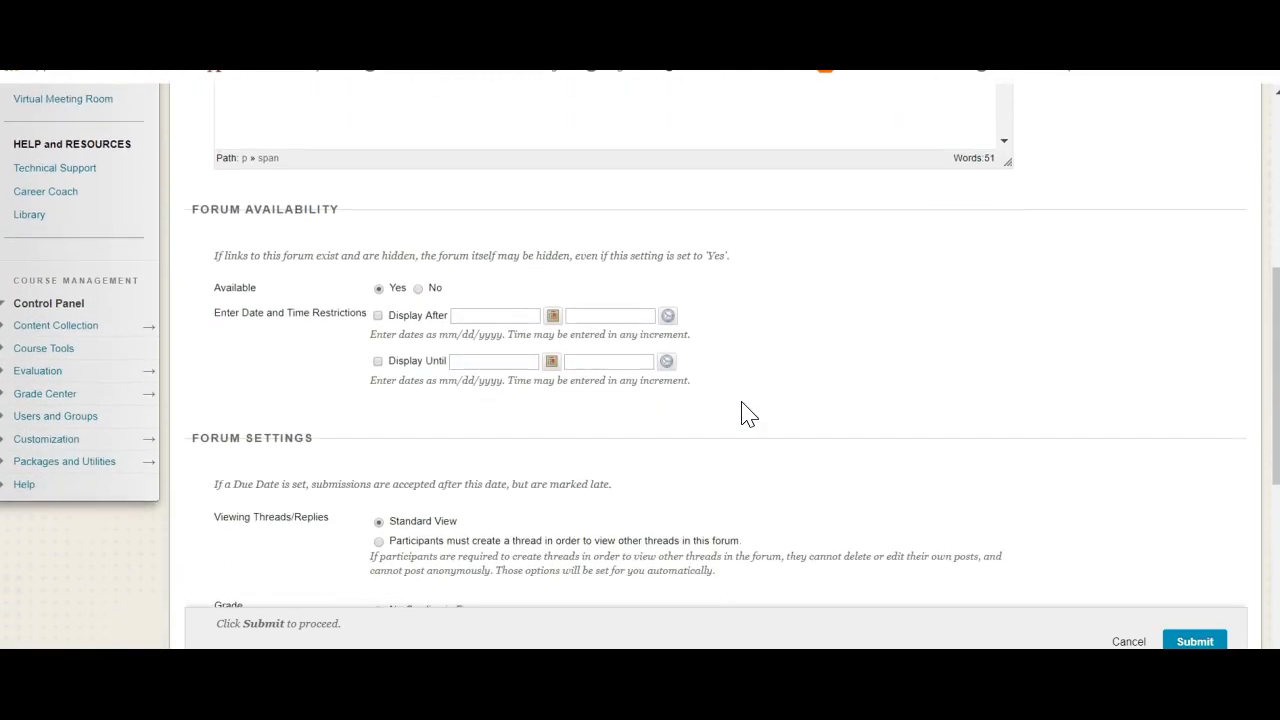
scroll(745, 412, down, 4)
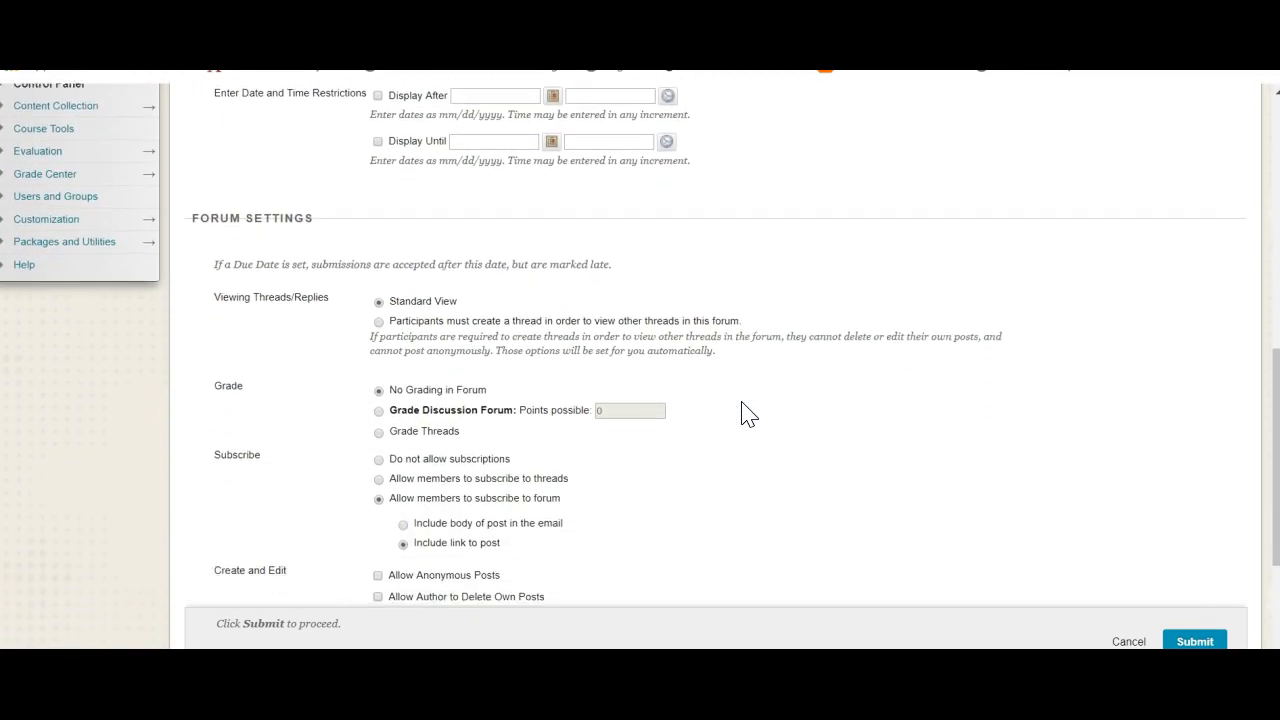
scroll(745, 414, down, 1)
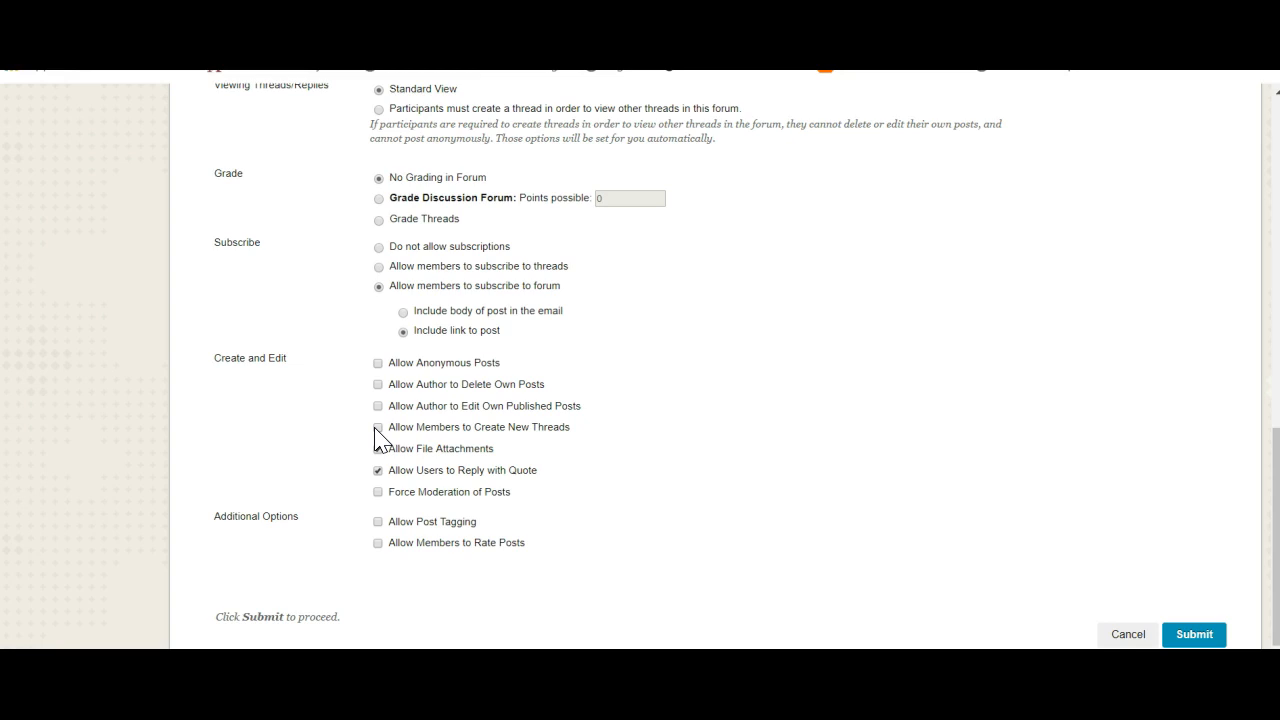
click(378, 427)
click(1190, 634)
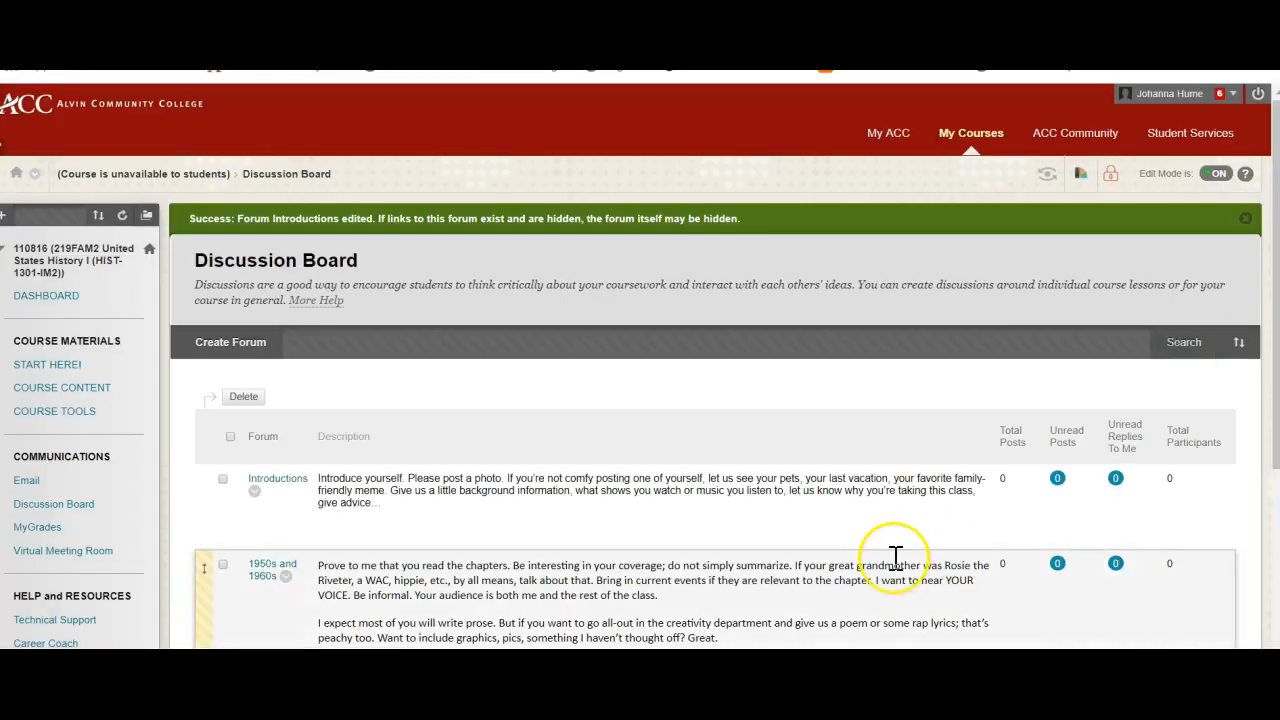
- Switch to the Online Teacher Certification course and browse the module folders in Module Overviews & Readings
scroll(895, 557, down, 4)
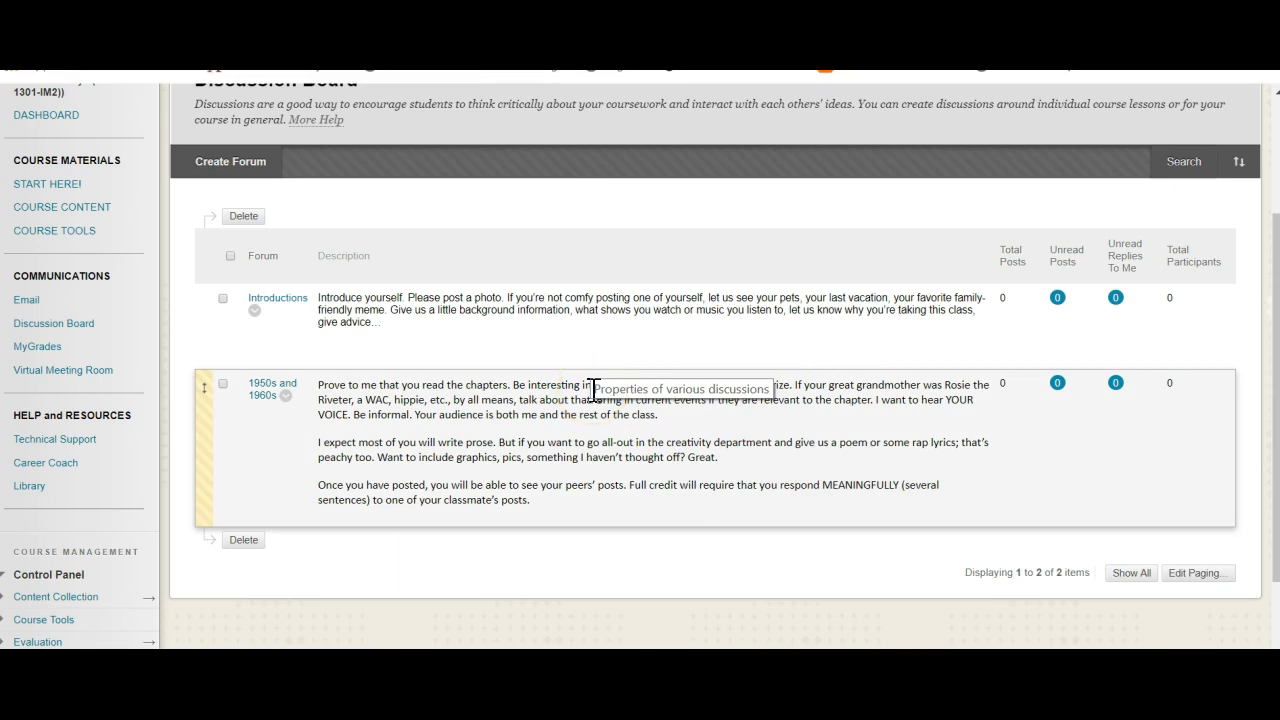
scroll(593, 388, up, 4)
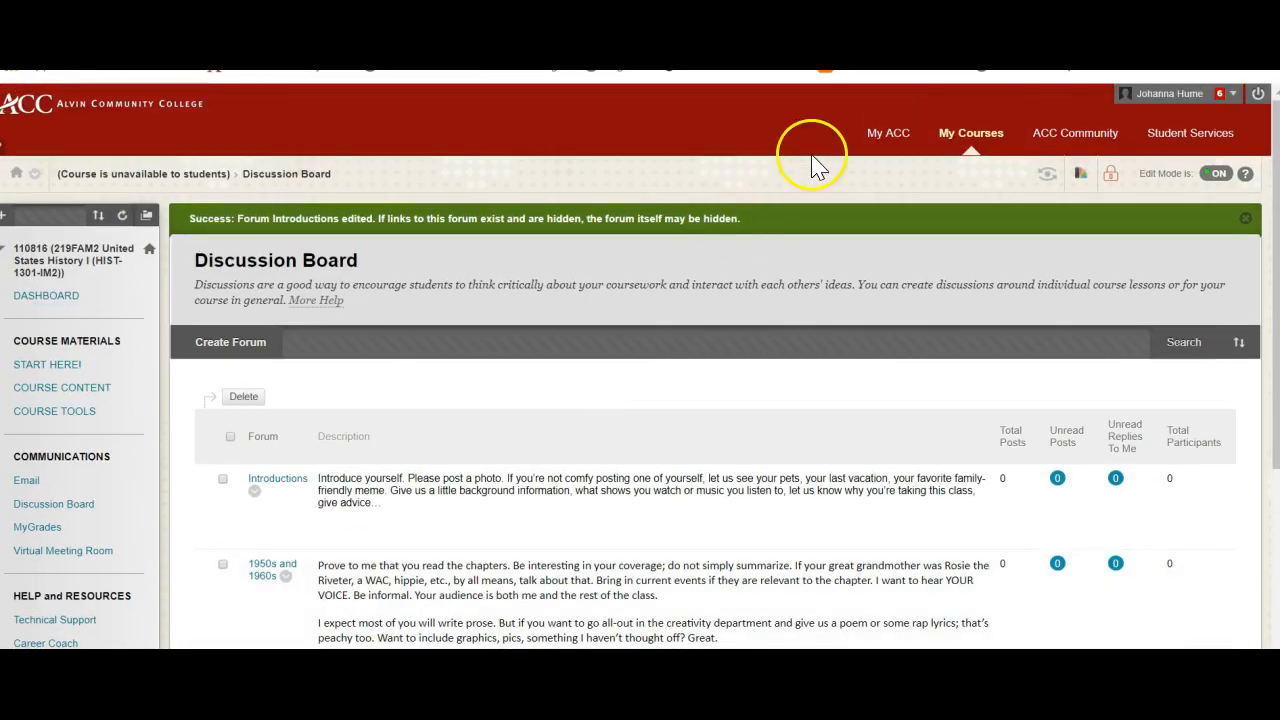
click(942, 140)
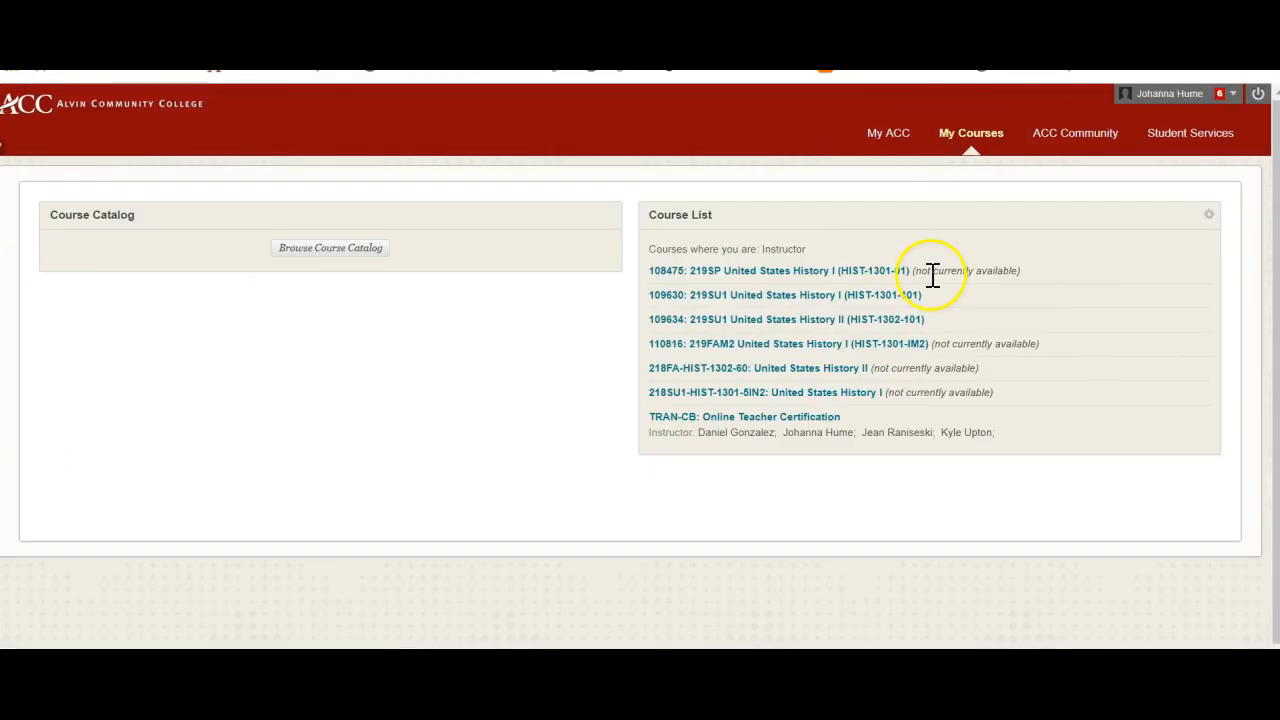
click(820, 418)
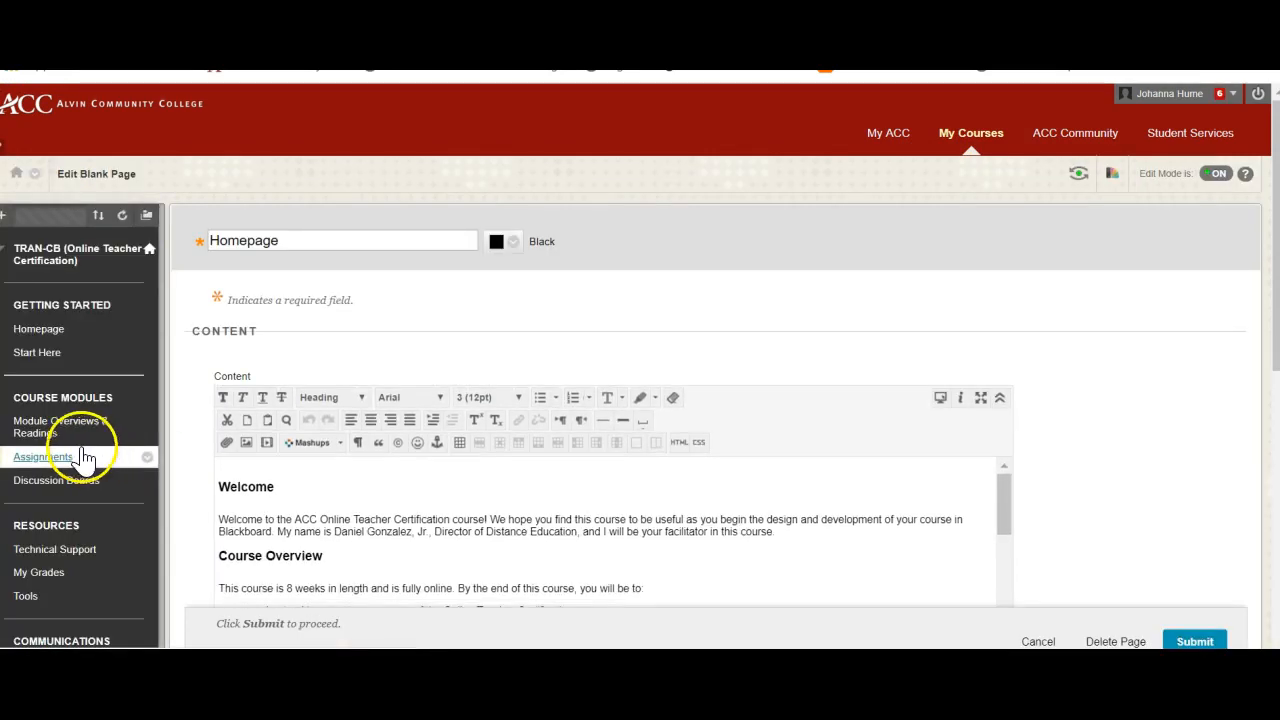
click(44, 430)
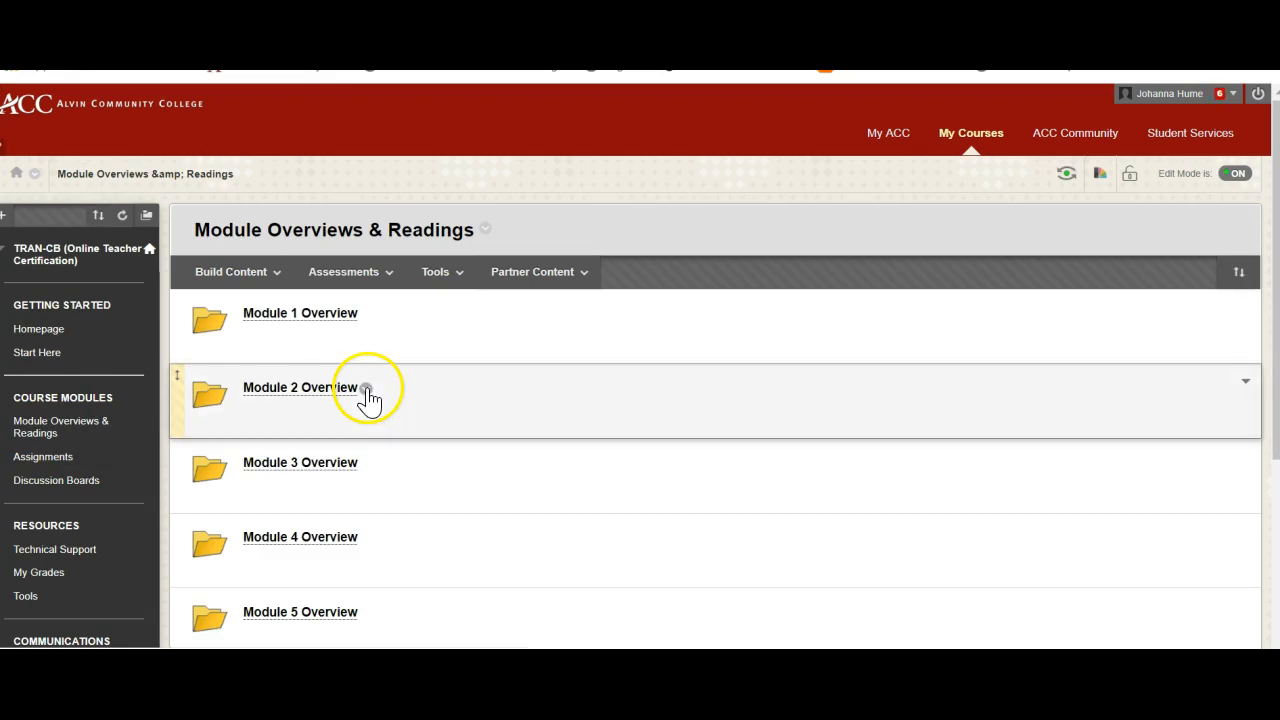
scroll(400, 515, down, 2)
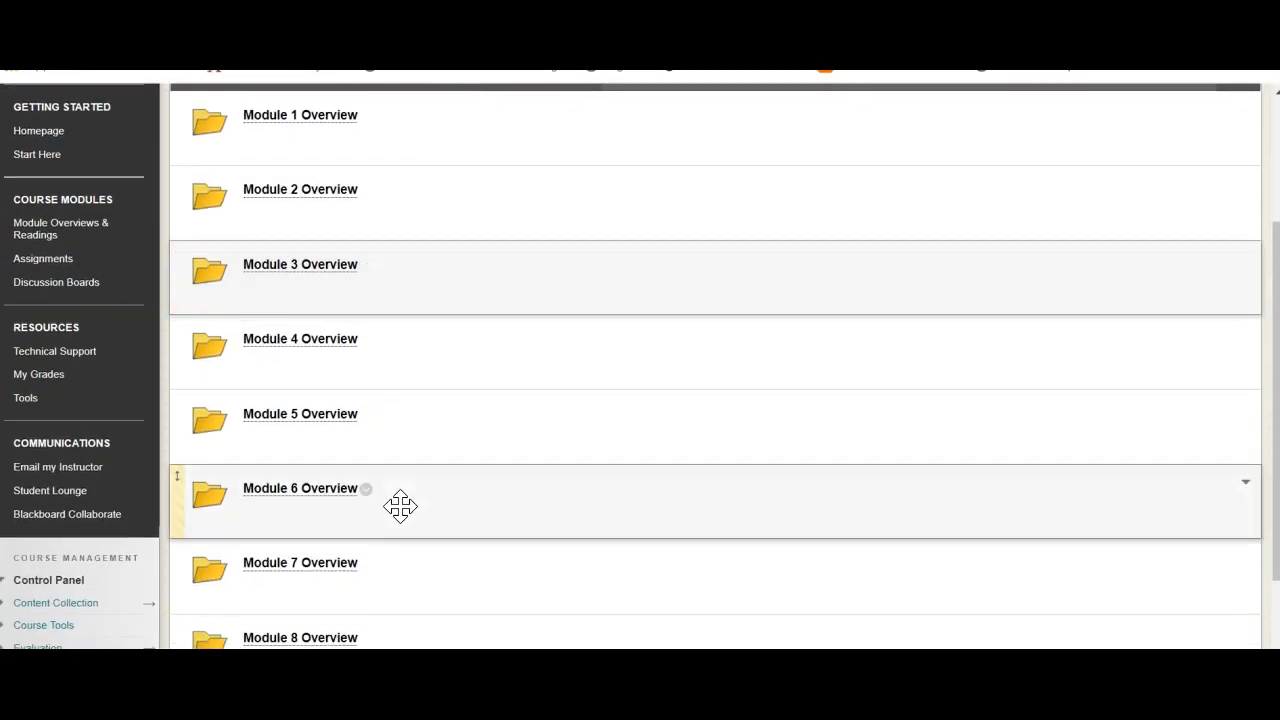